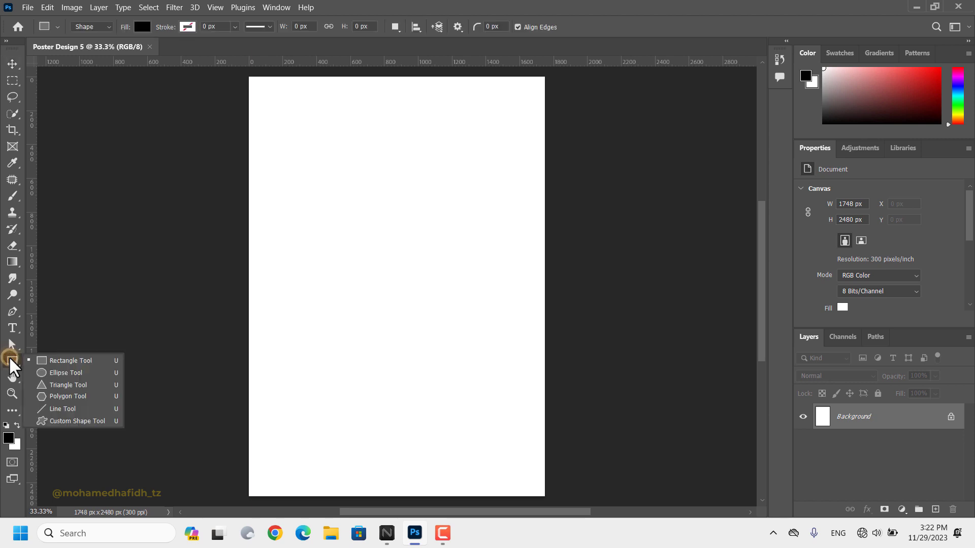
Step: Draw a black circle about 1332 px wide and move it to the poster's lower-left corner
left_click(54, 372)
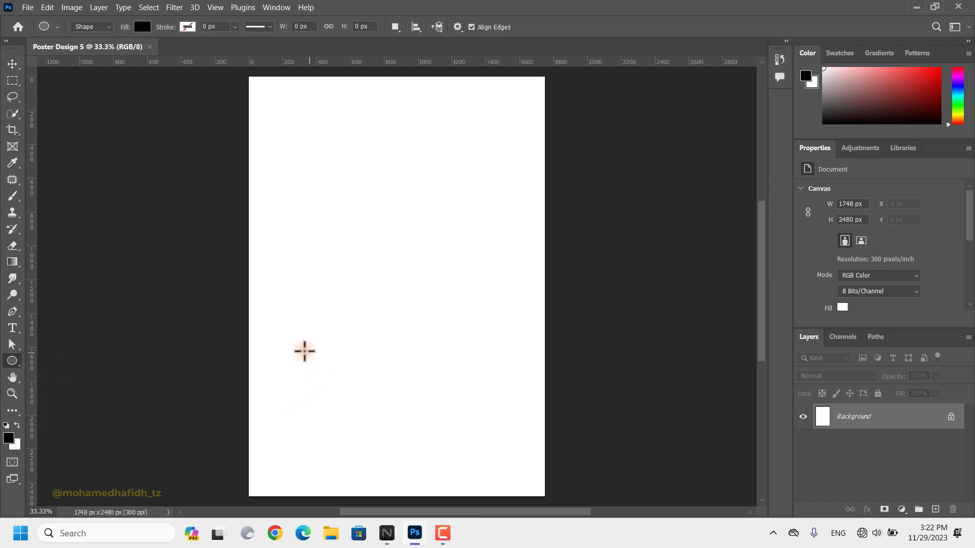
left_click_drag(309, 391, 539, 278)
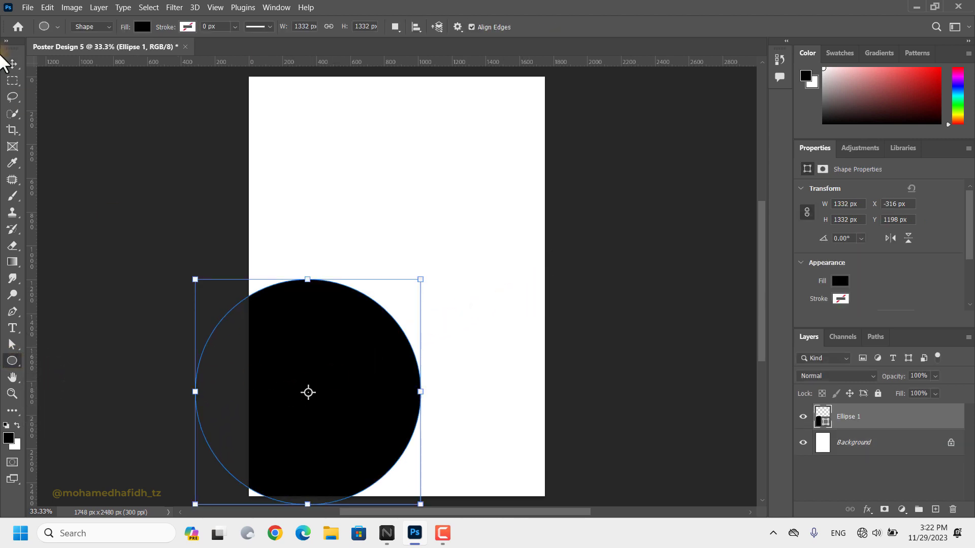
left_click(12, 62)
left_click_drag(334, 355, 349, 402)
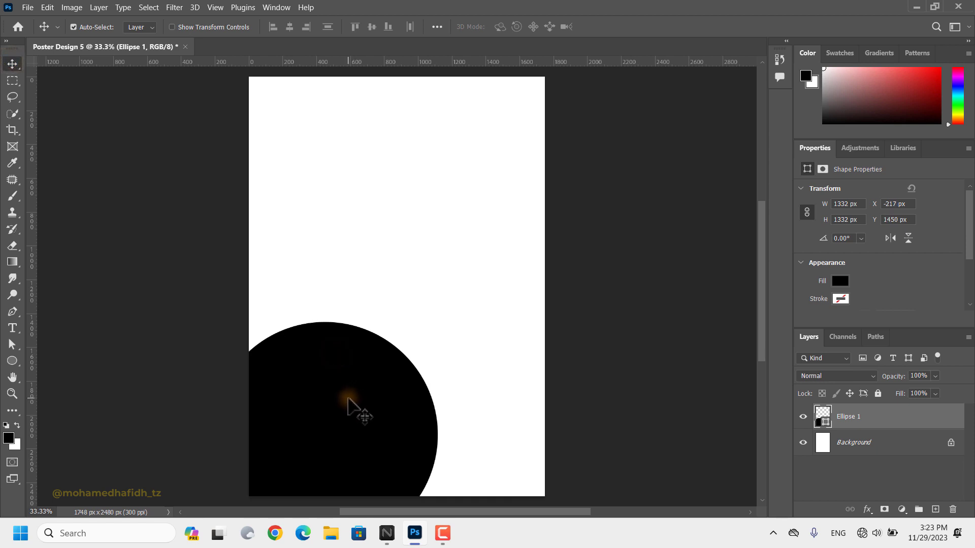
Step: Scale the black circle up to about 1776 px and reposition it over the poster's lower-left corner
key("ctrl+t")
left_click_drag(322, 322, 356, 244)
left_click_drag(360, 317, 355, 350)
left_click(630, 27)
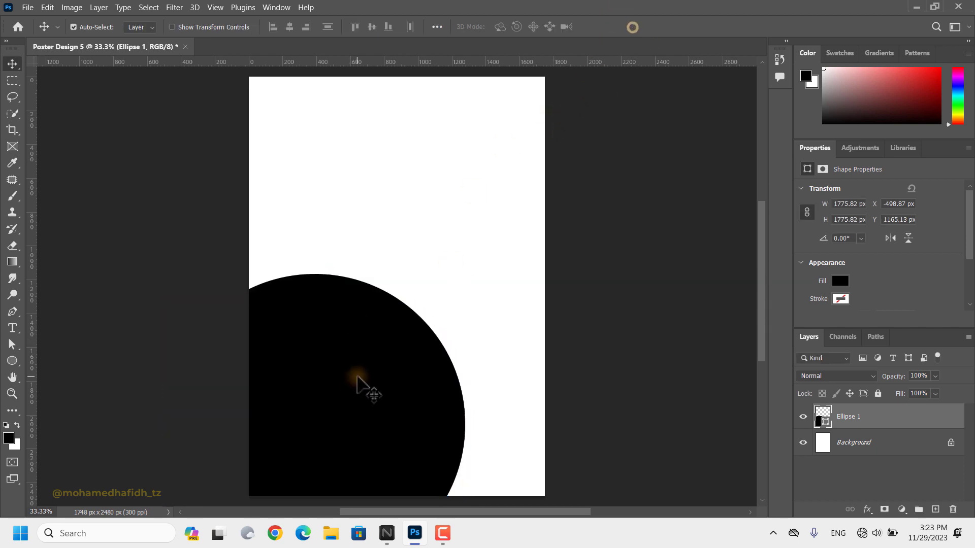
Step: Draw a second circle about 1140 px wide and place it at the poster's right edge, overlapping the large circle
left_click(13, 362)
left_click(98, 111)
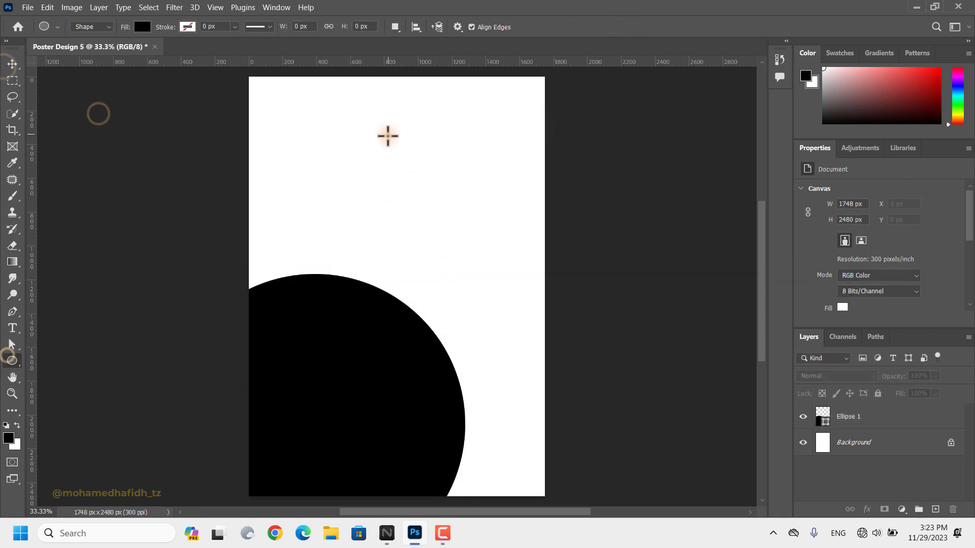
left_click_drag(387, 137, 482, 235)
key("v")
left_click_drag(391, 165, 474, 322)
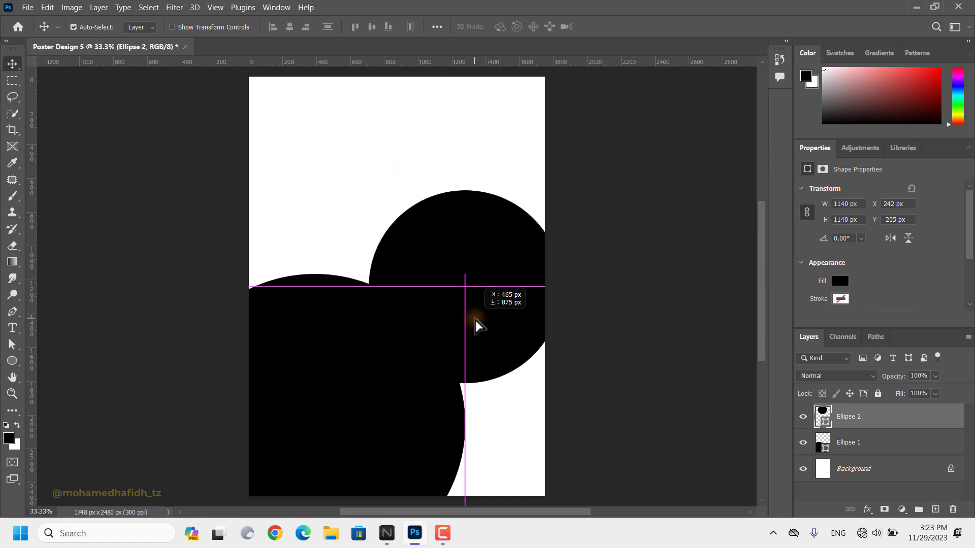
Step: Fill the smaller circle with dark brown
left_click(840, 281)
double_click(821, 345)
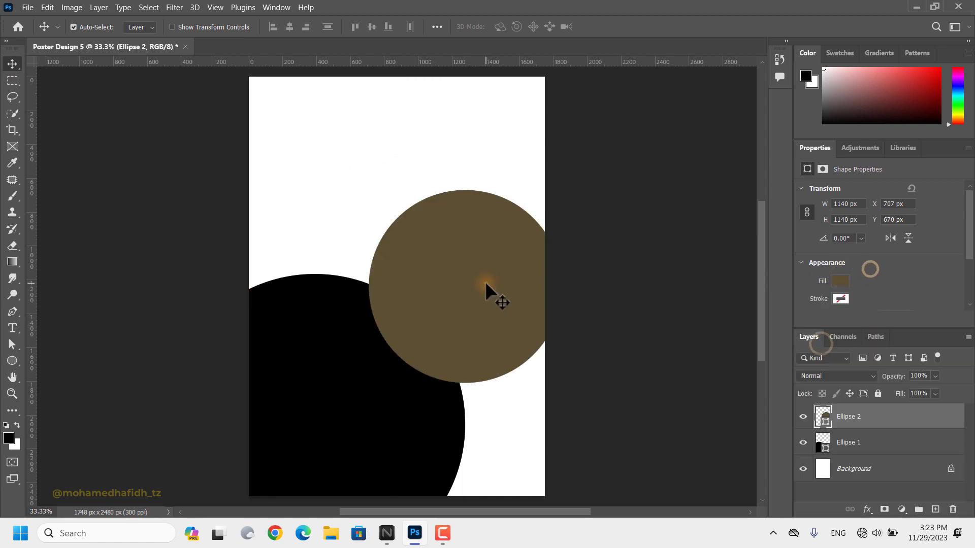
left_click_drag(486, 284, 490, 282)
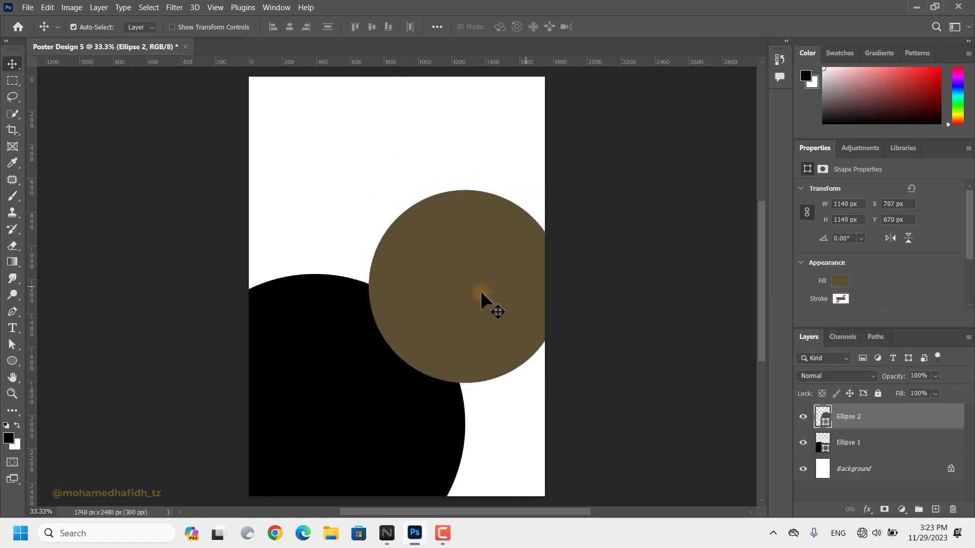
Step: Draw a rectangle about 2211 by 1470 px covering the upper part of the poster
right_click(13, 361)
left_click(39, 358)
left_click(159, 177)
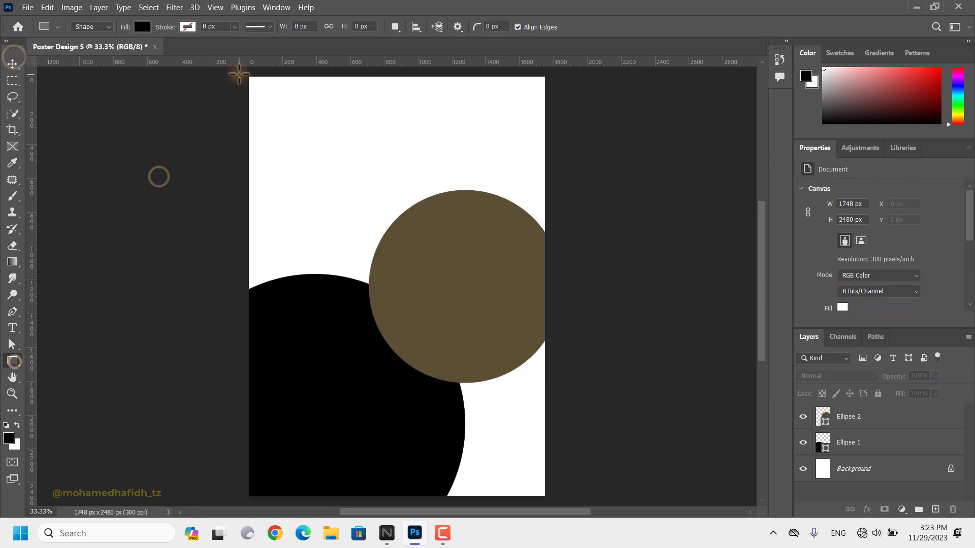
left_click_drag(239, 74, 611, 320)
Step: Move the rectangle's layer below both circles and fill it with dark blue
left_click_drag(885, 419, 883, 481)
left_click(839, 281)
double_click(859, 345)
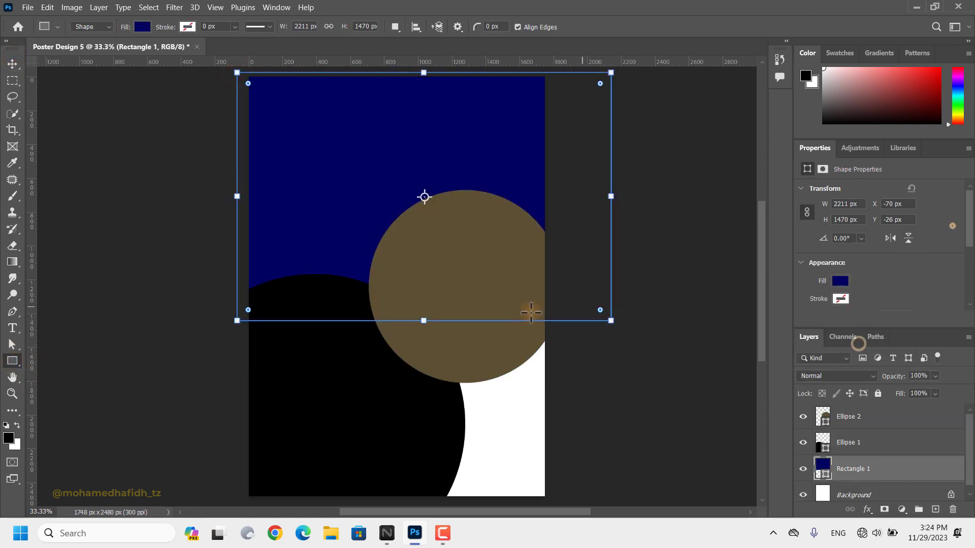
Step: Duplicate the blue rectangle and place the copy over the lower part of the poster
left_click(12, 63)
left_click_drag(367, 209, 370, 462)
left_click(368, 459)
Step: Change the rectangle copy's fill to bright yellow
double_click(824, 468)
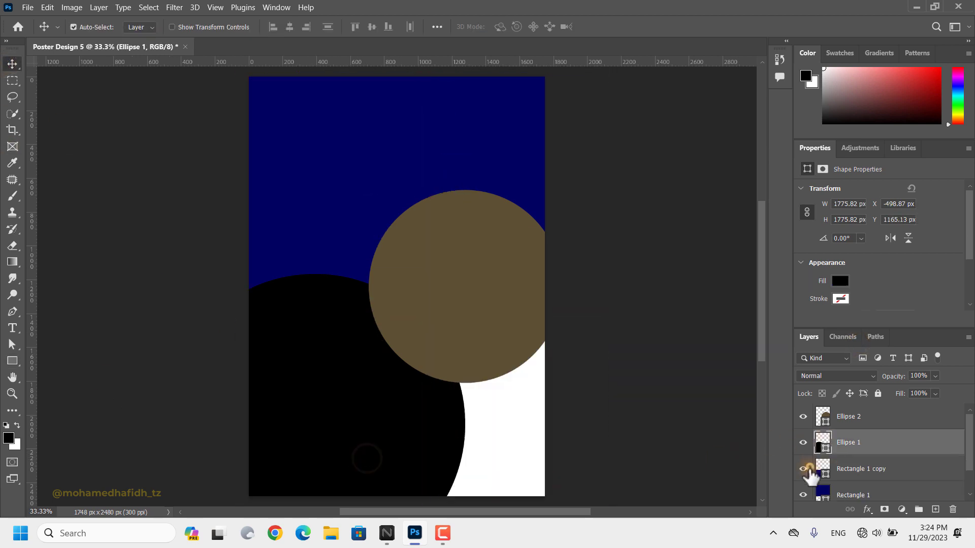
left_click(783, 259)
left_click_drag(756, 191, 746, 133)
left_click(893, 120)
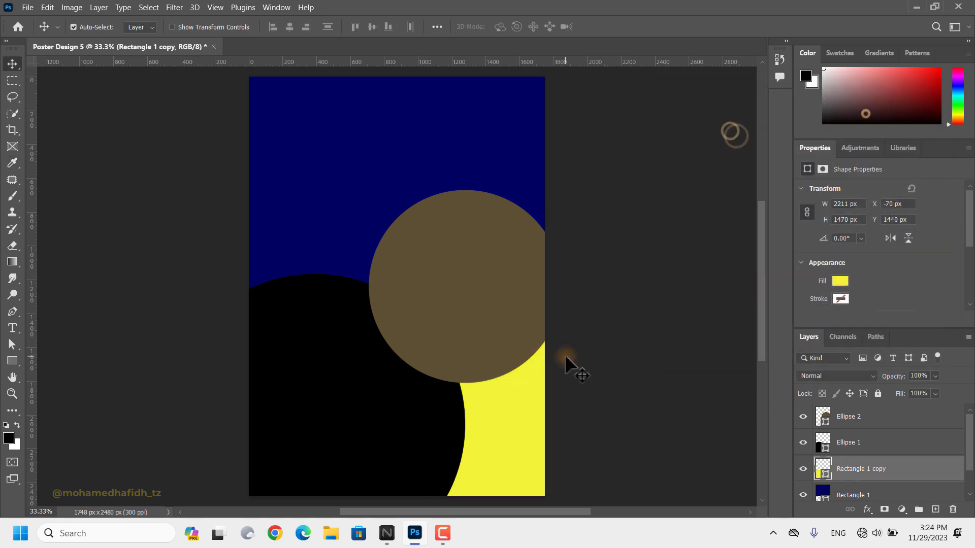
Step: Change the large lower-left circle's fill to white
left_click(389, 393)
left_click(841, 280)
left_click(846, 344)
left_click(675, 259)
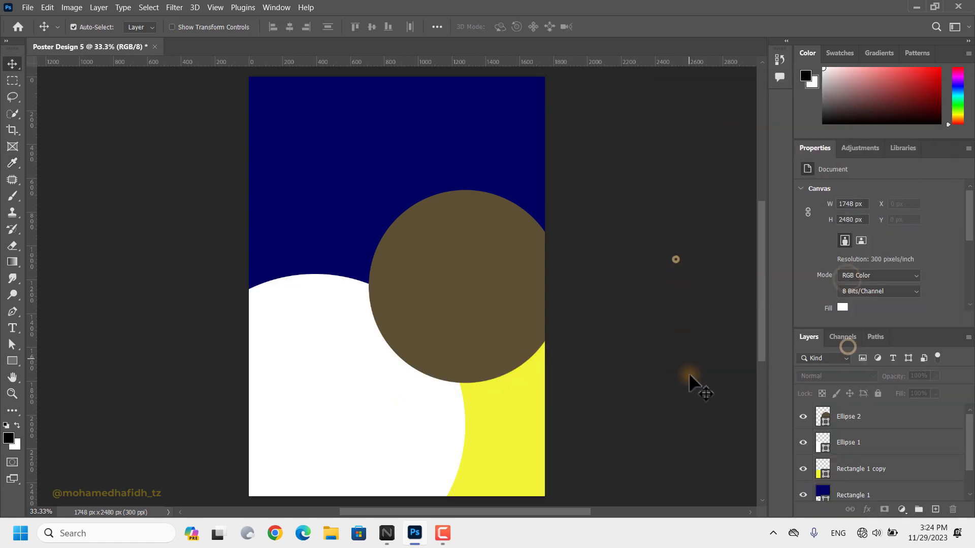
Step: Shift the white circle slightly up and left, and the brown circle slightly up and right
left_click_drag(418, 424, 411, 403)
left_click(475, 294)
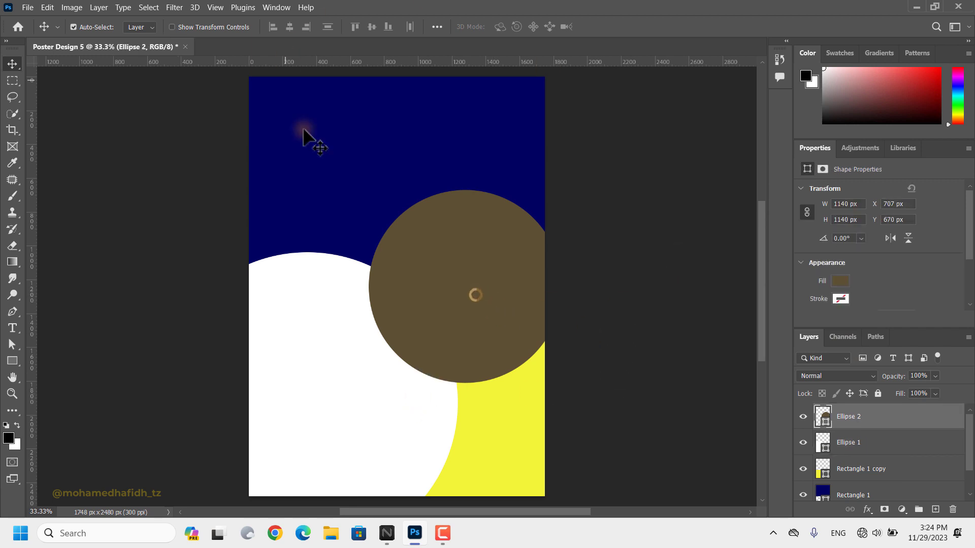
left_click_drag(502, 272, 509, 250)
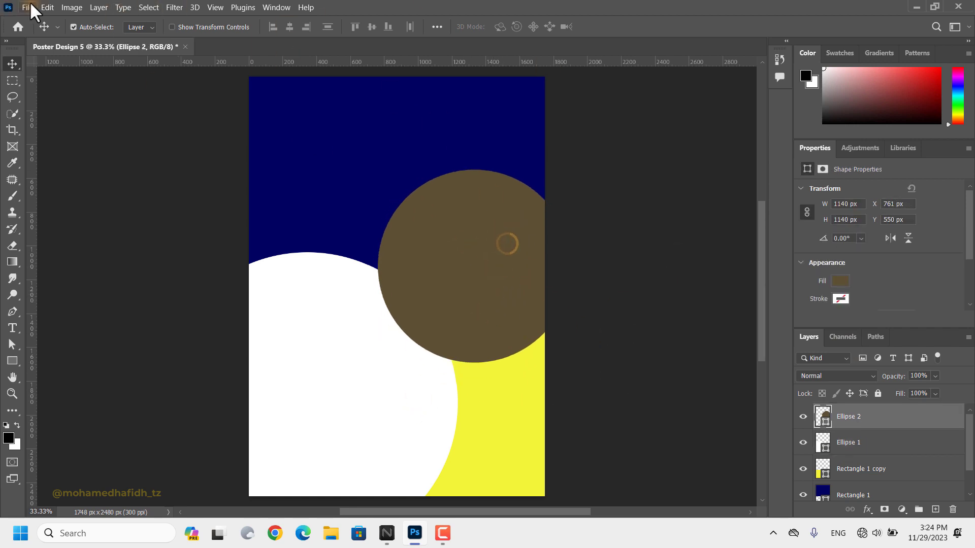
Step: Place the Pexels photo numbered 4491461 from the Assets folder as an embedded image above the brown circle
left_click(28, 7)
left_click(116, 243)
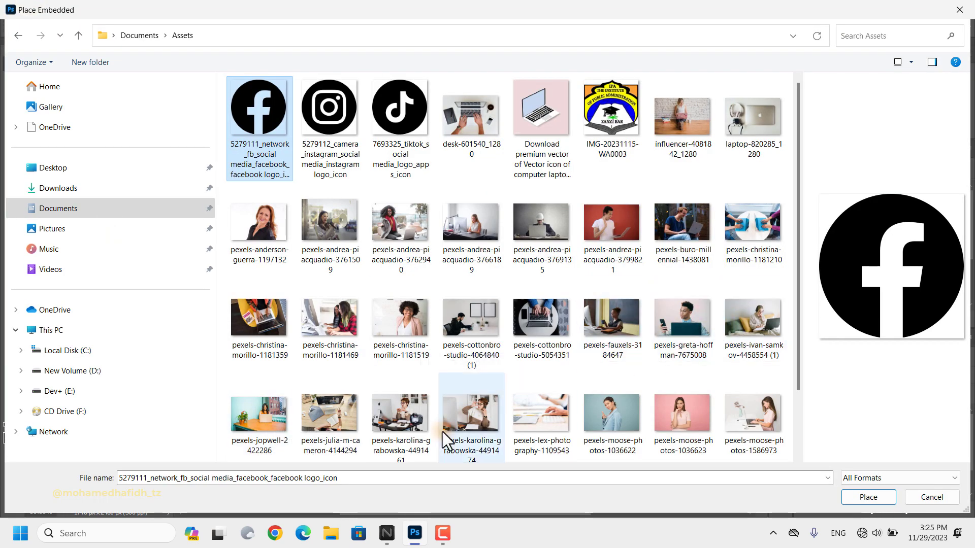
left_click(412, 411)
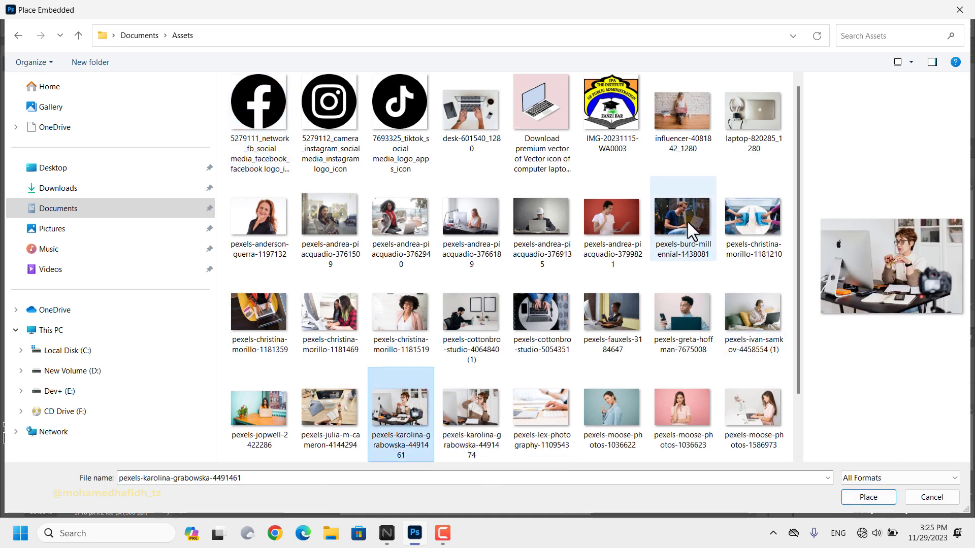
left_click(406, 212)
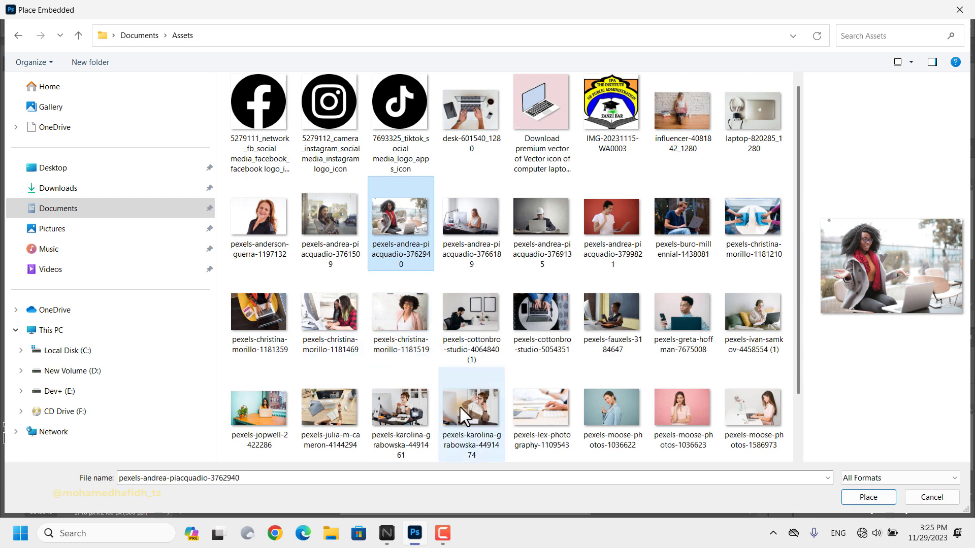
left_click(413, 405)
left_click(883, 498)
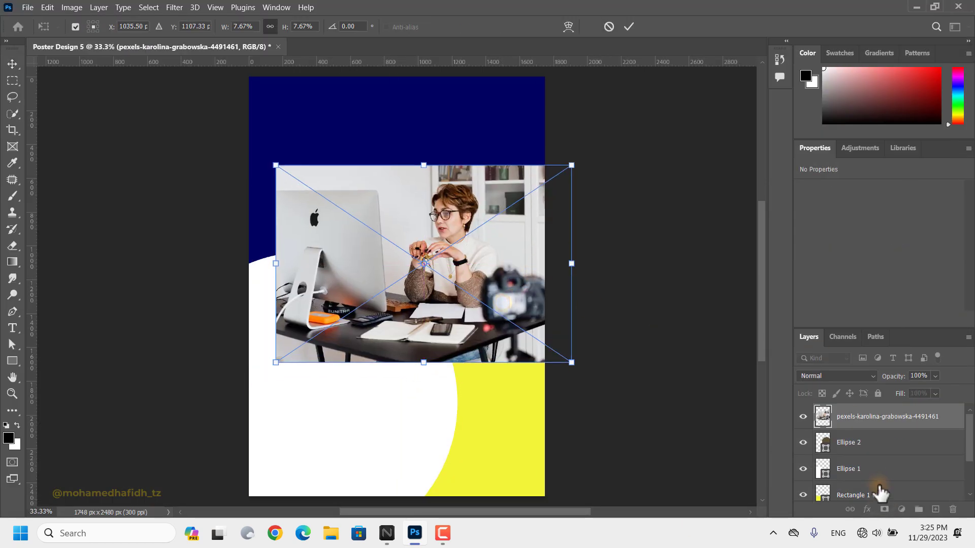
Step: Clip the placed photo to the brown circle and shift it right so the woman sits inside the circle
right_click(872, 419)
left_click(791, 322)
left_click_drag(476, 295, 525, 297)
Step: Embed the Pexels photo numbered 4491474 directly above the blue rectangle and move it up to the poster's top
left_click(492, 114)
left_click(27, 8)
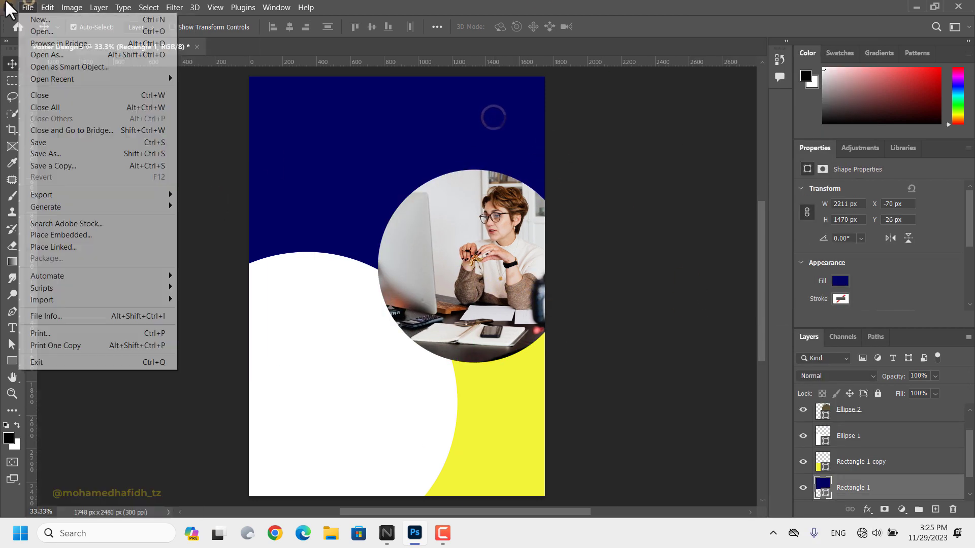
left_click(93, 236)
left_click(469, 406)
left_click(863, 490)
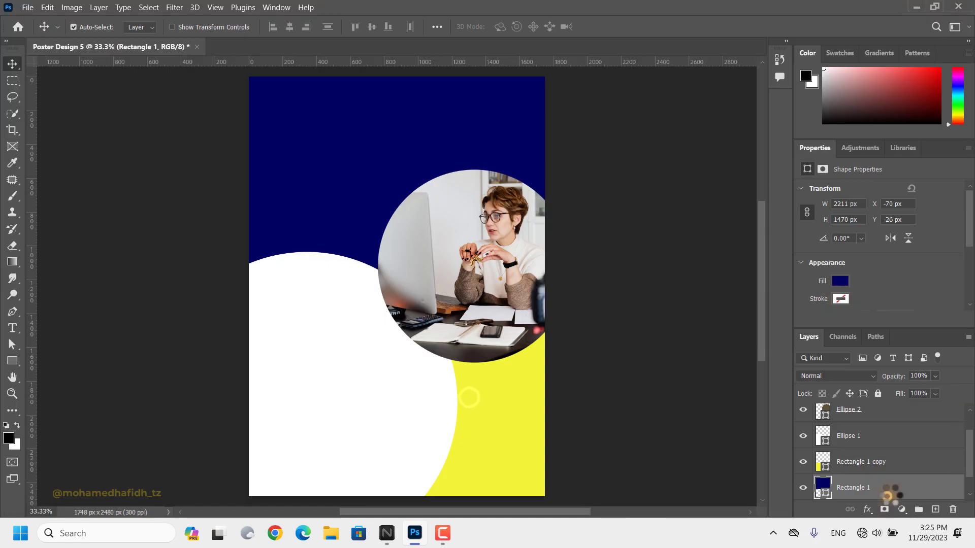
left_click_drag(383, 256, 384, 138)
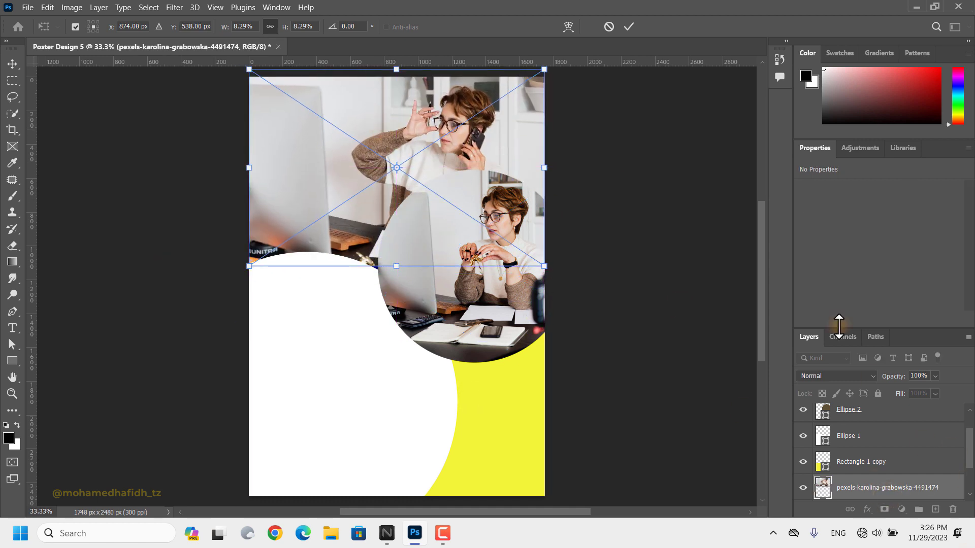
left_click(629, 26)
Step: Set the background photo's blend mode to Soft Light and lower its opacity
left_click(863, 375)
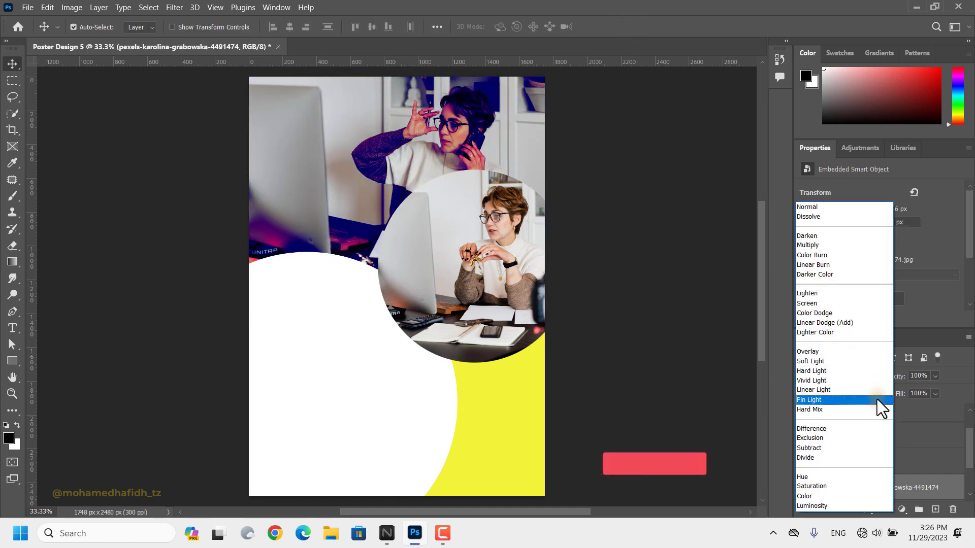
left_click(876, 361)
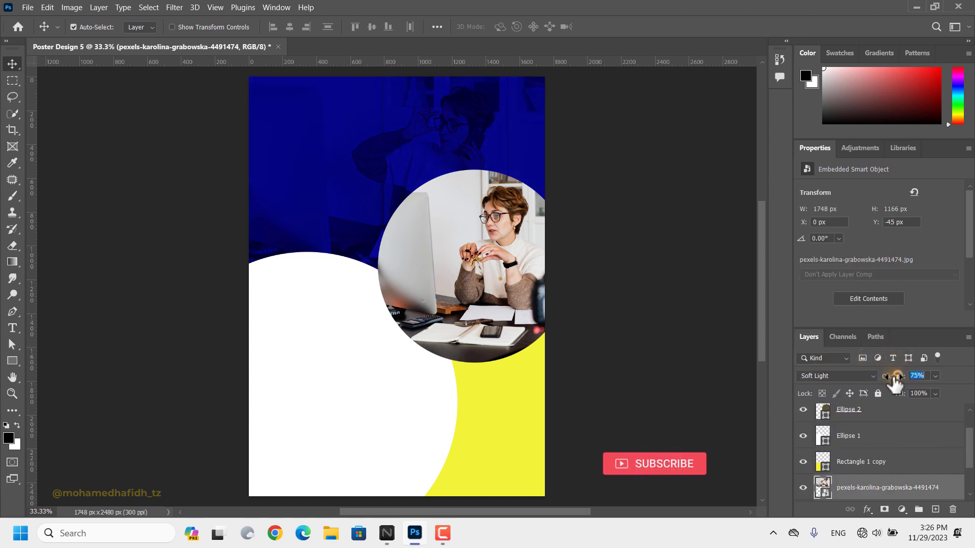
left_click(682, 267)
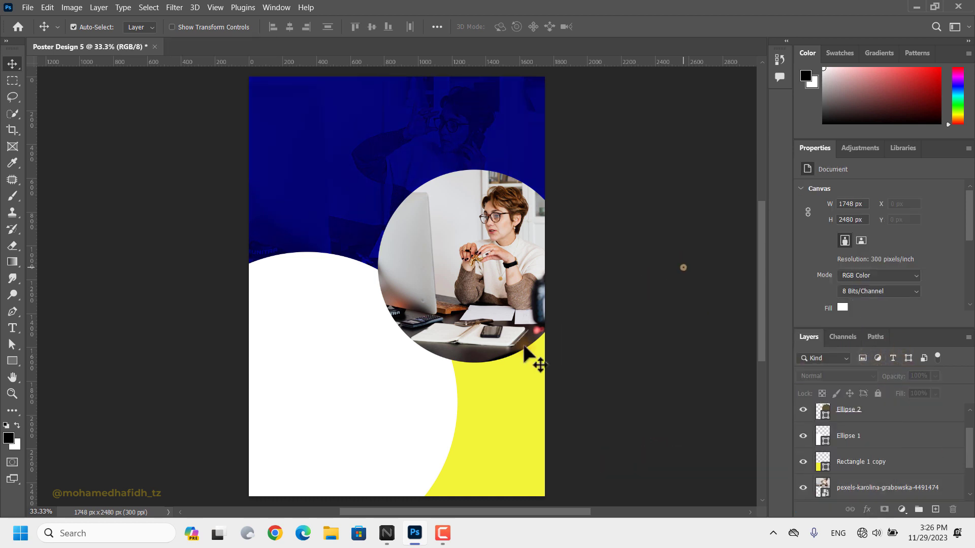
Step: Nudge the large white circle slightly left
left_click(433, 415)
left_click_drag(433, 414, 431, 415)
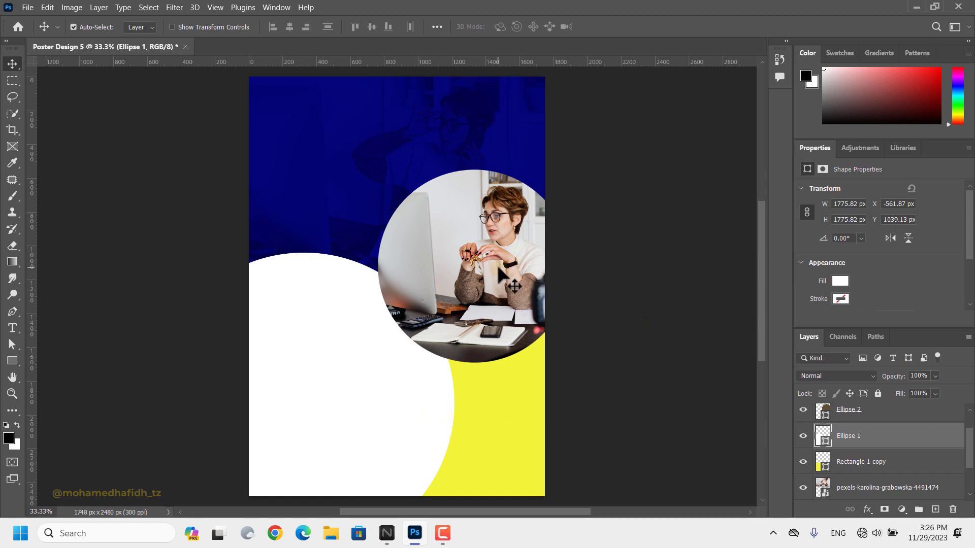
Step: Give the photo's circle shape a yellow stroke with a width of 40 px
scroll(875, 453, "up", 1)
left_click(874, 447)
left_click(841, 281)
left_click(812, 342)
left_click(842, 282)
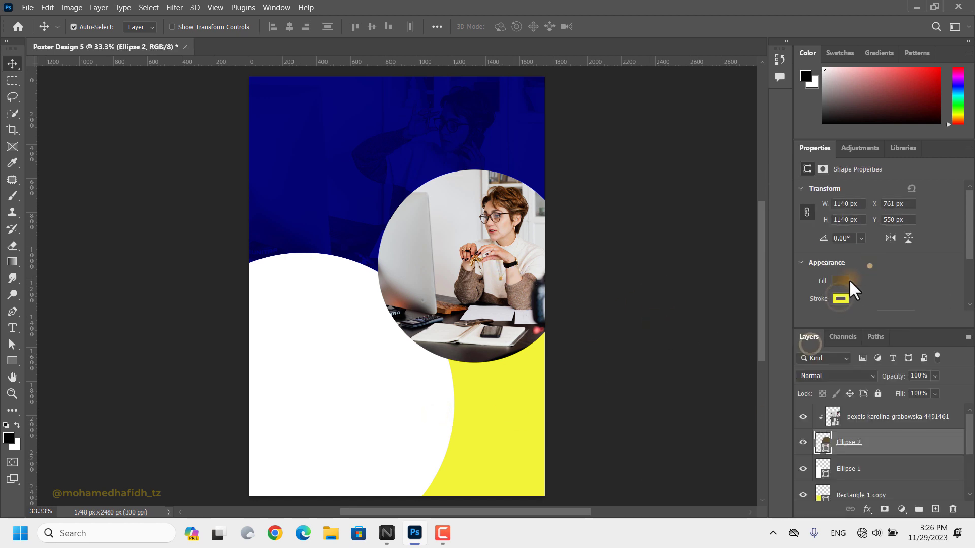
scroll(848, 287, "down", 1)
type("0")
key("Return")
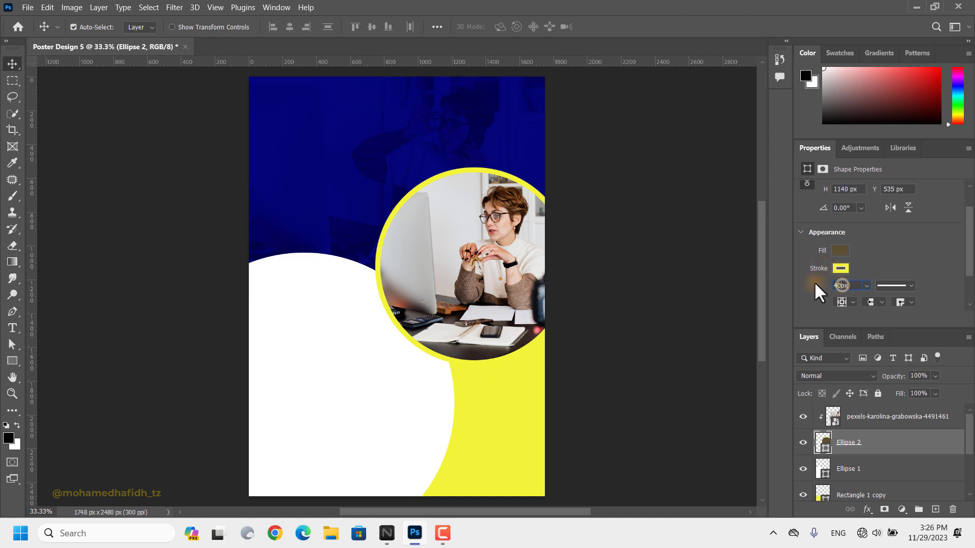
left_click(623, 260)
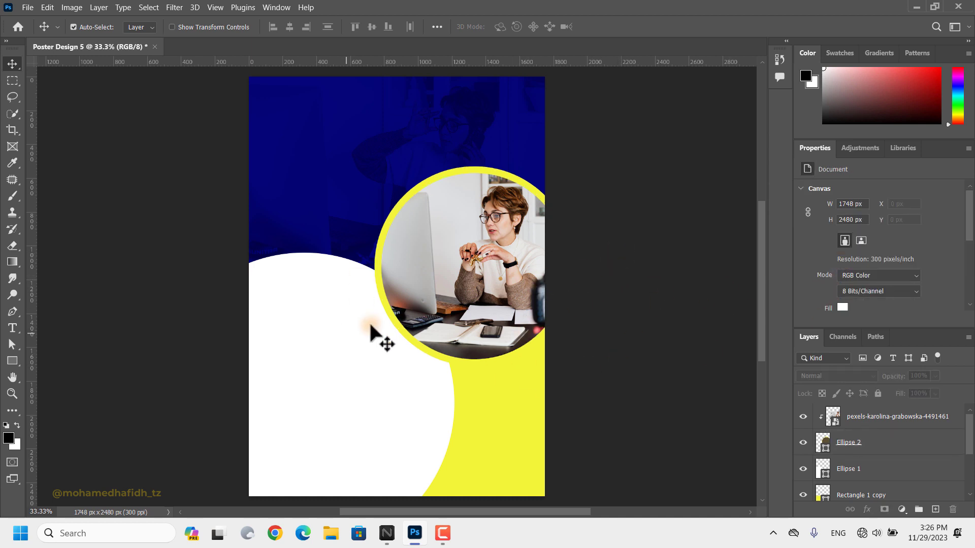
Step: Activate the Type tool and set its font to Roboto Black
left_click(13, 327)
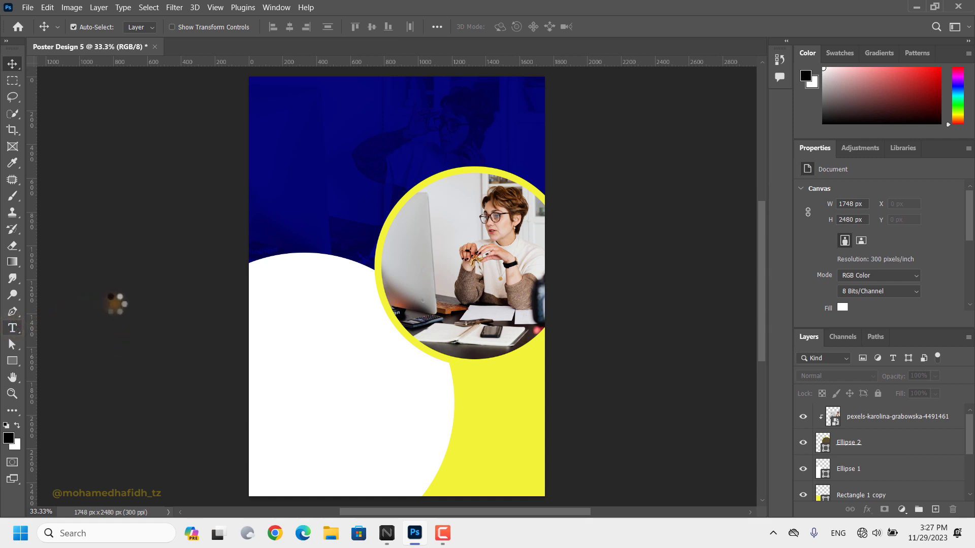
right_click(13, 327)
left_click(12, 63)
left_click(13, 327)
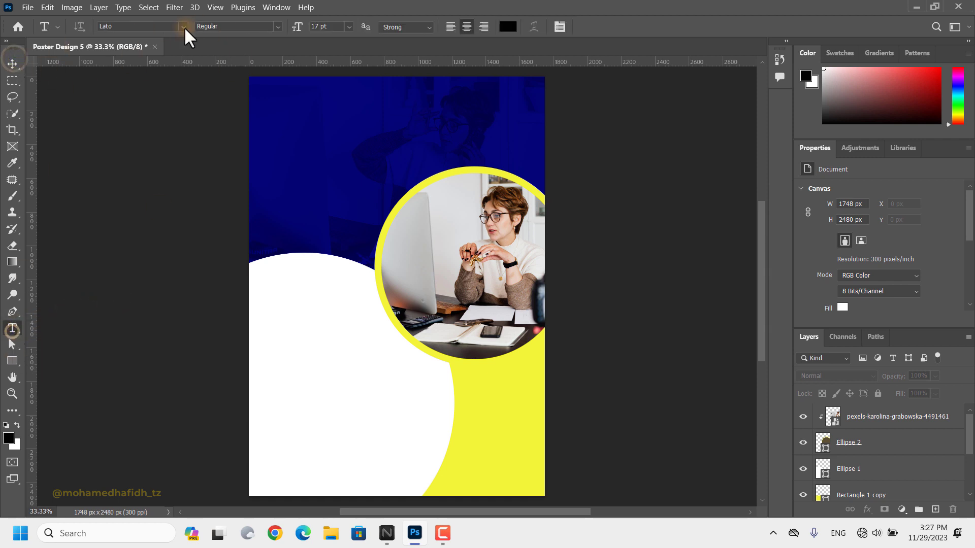
left_click(182, 27)
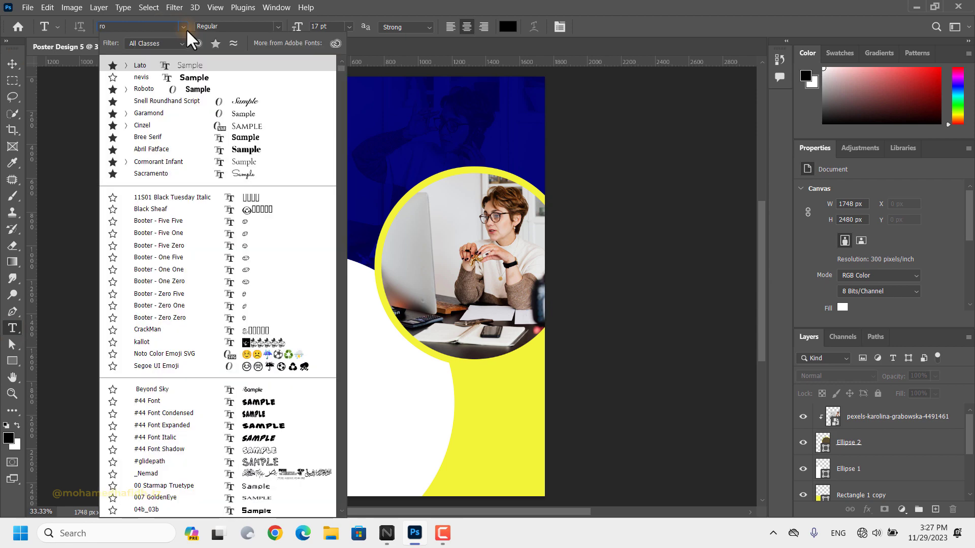
type("Roboto")
left_click(163, 210)
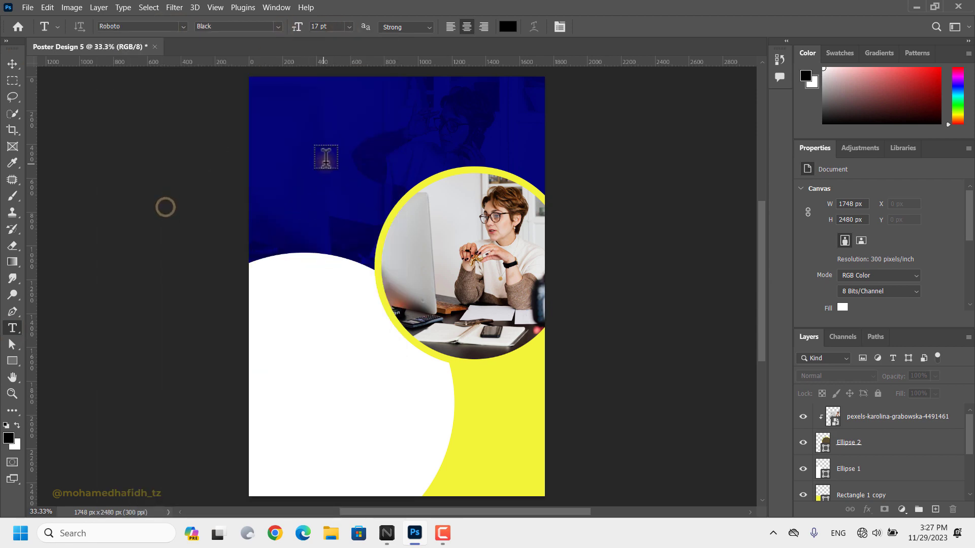
Step: Set the text colour to white (ffffff)
left_click(507, 27)
type("ffffff")
left_click(902, 121)
Step: Add the heading "POSTER MAKERS" at 48 pt across the upper blue area of the poster
left_click(297, 115)
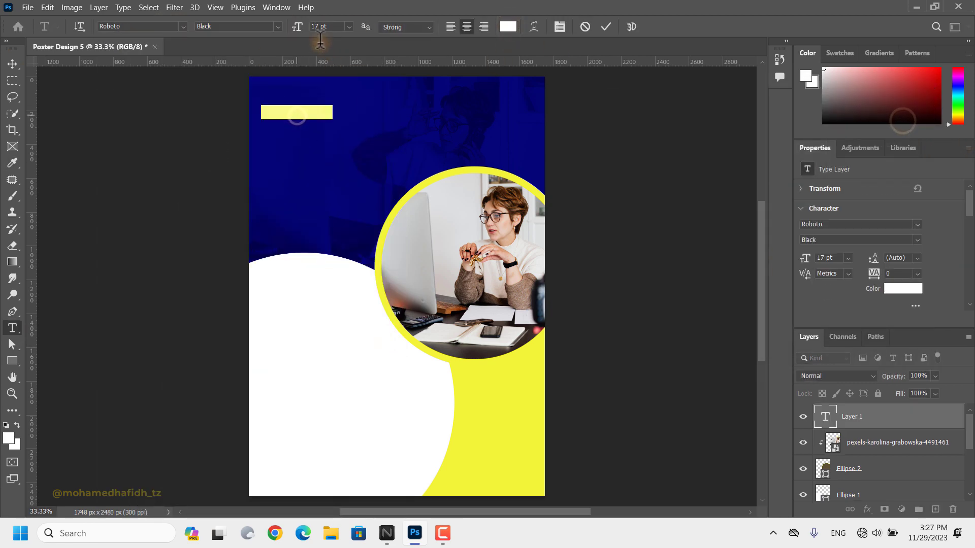
left_click(349, 26)
left_click(337, 165)
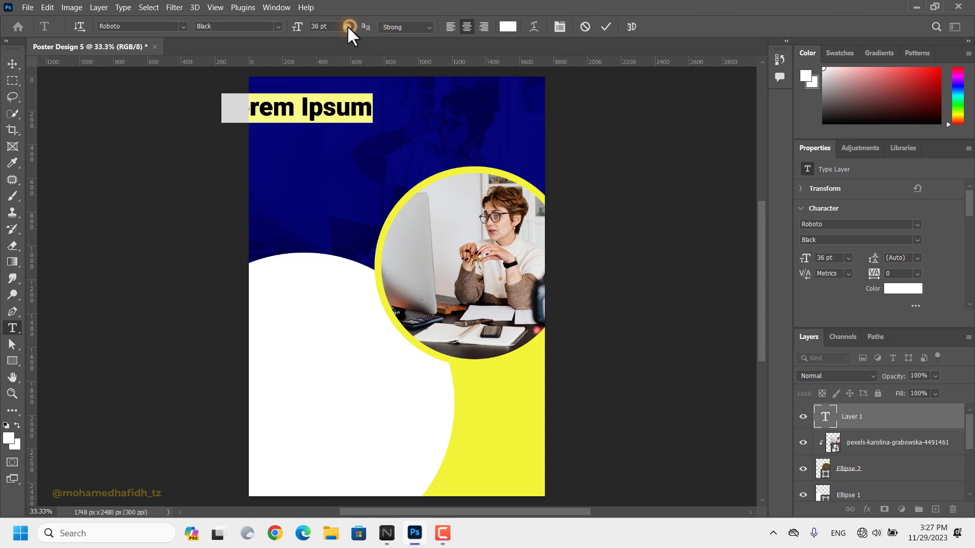
left_click(349, 26)
left_click(334, 171)
left_click_drag(374, 146, 465, 156)
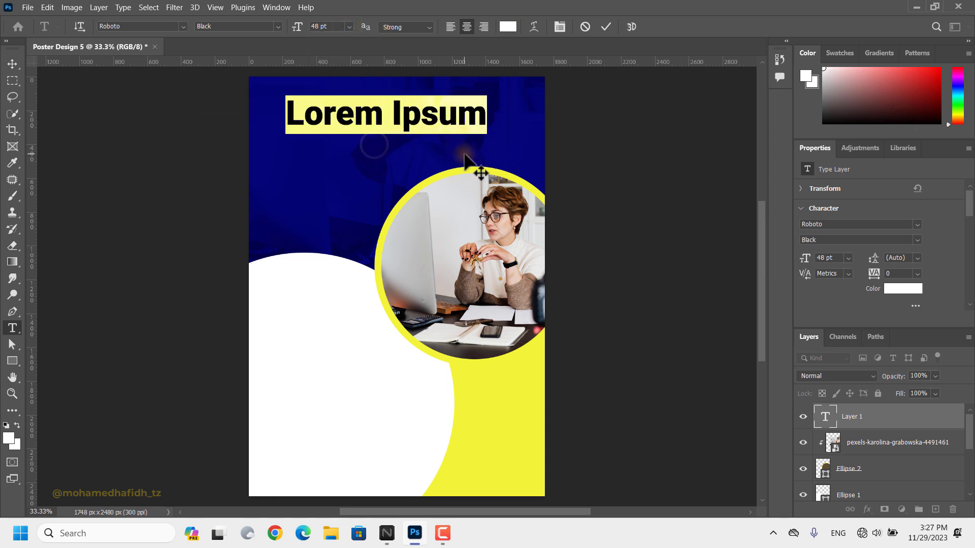
type("POSTER MAKERS")
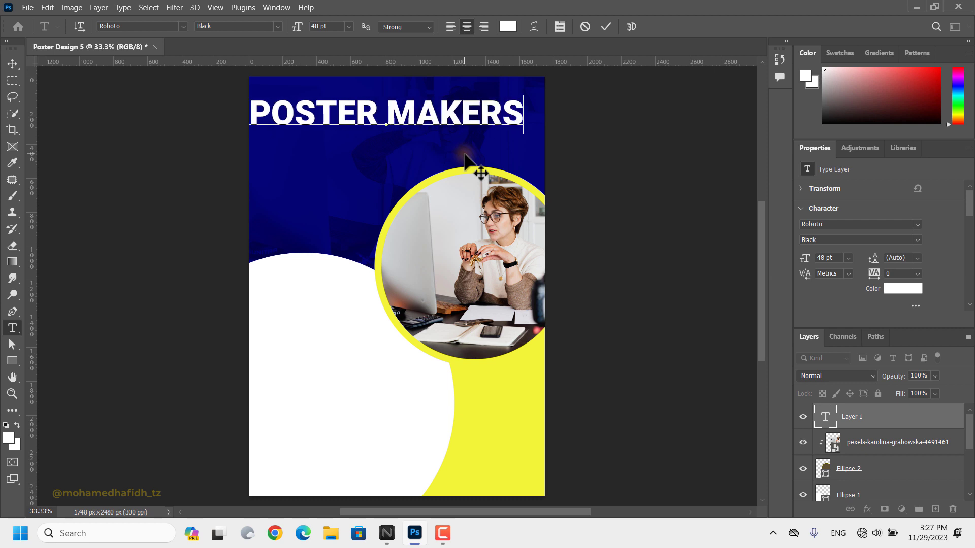
Step: Set the POSTER MAKERS heading's size to 30 pt
key("ctrl+a")
left_click(349, 27)
left_click(331, 147)
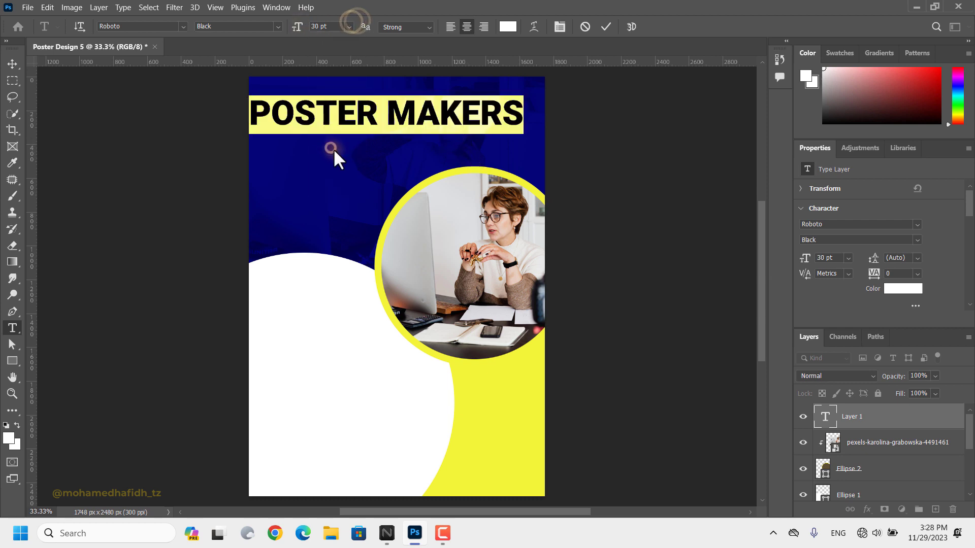
left_click(606, 28)
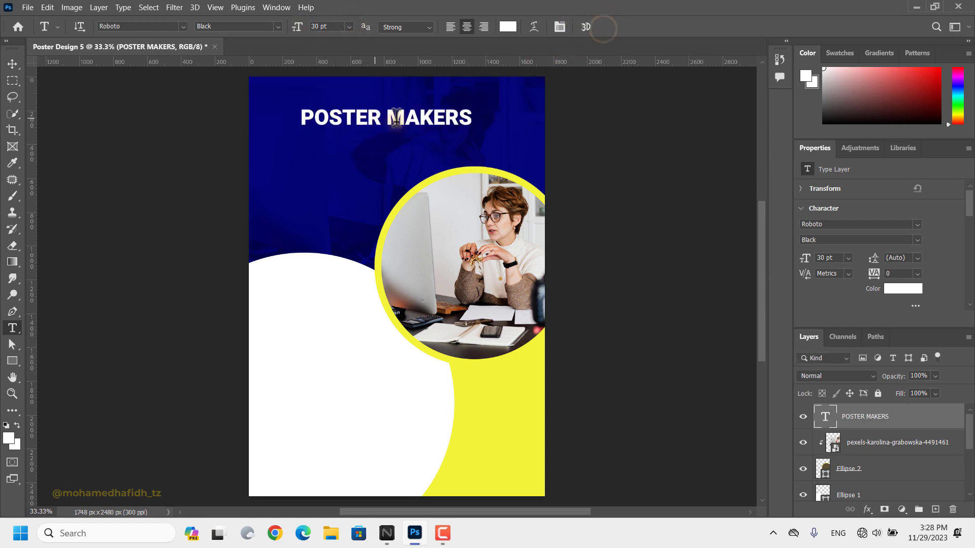
Step: Duplicate the heading just below itself and set the copy to Lato Regular at 18 pt
key("v")
left_click_drag(396, 117, 375, 162)
double_click(436, 157)
left_click(183, 26)
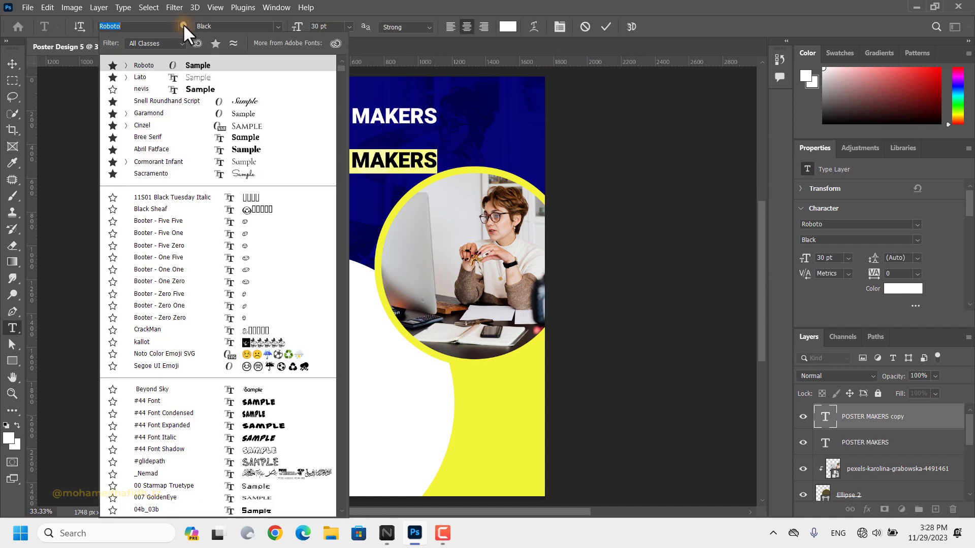
left_click(151, 72)
left_click(278, 27)
left_click(234, 77)
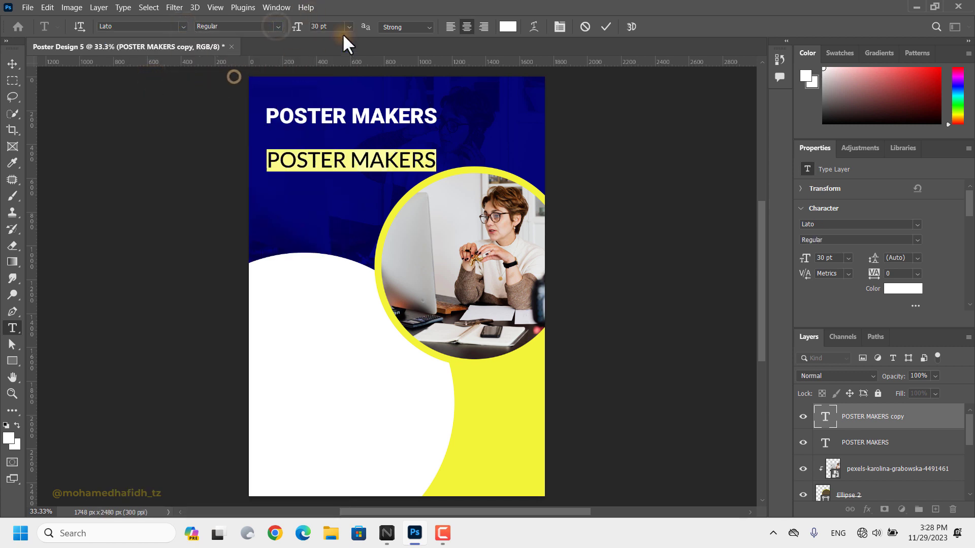
left_click(349, 26)
left_click(325, 132)
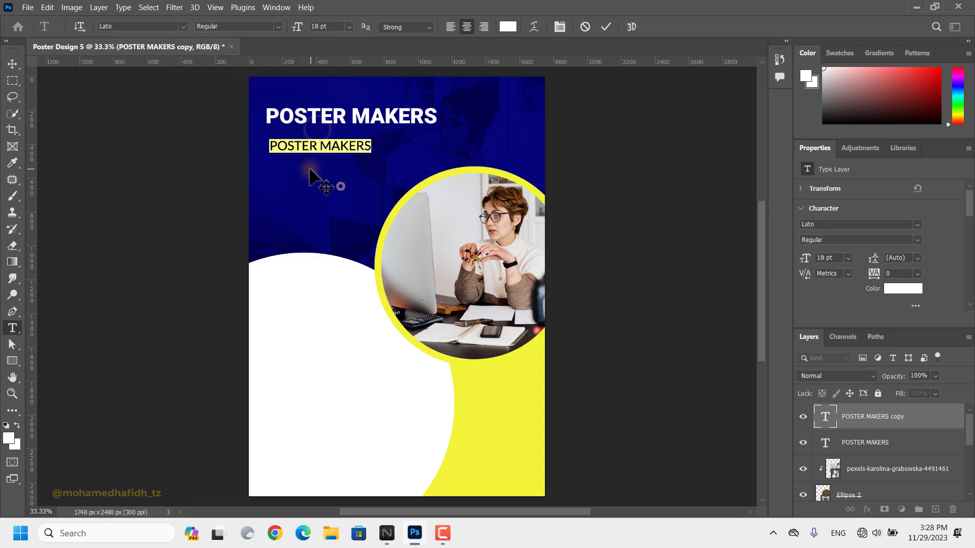
Step: Replace the copy's text with "Accelerate your online presence", breaking the line before "presence"
type("Accelerate your")
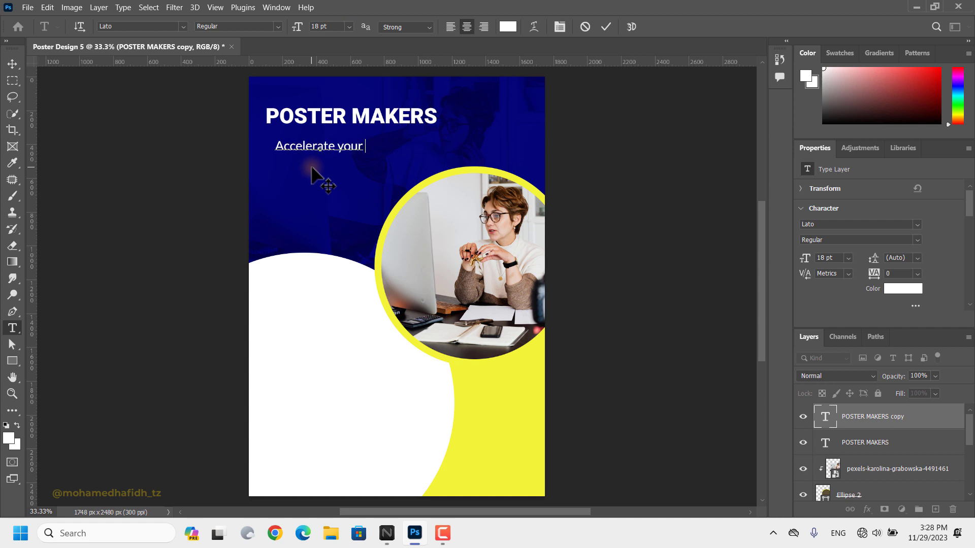
type(" online presence")
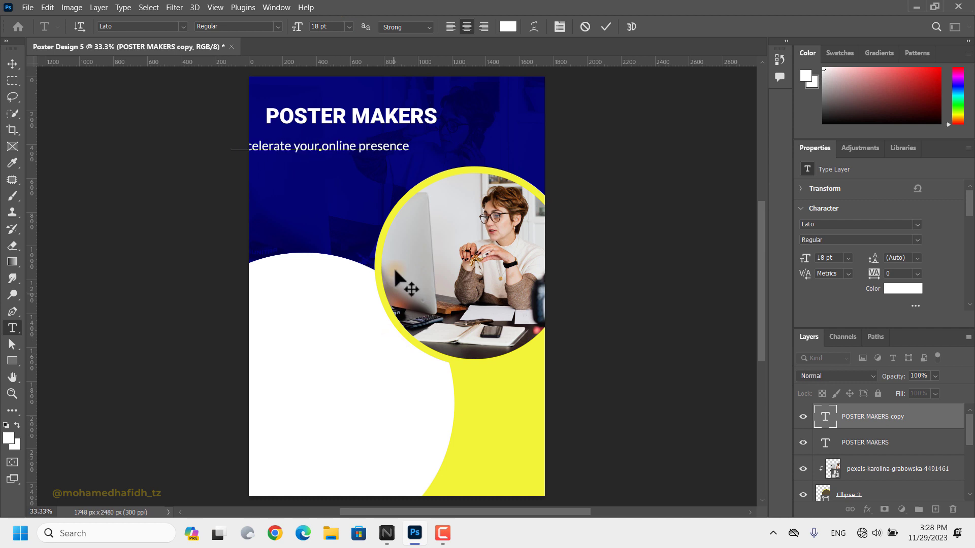
left_click_drag(393, 169, 425, 167)
key("Return")
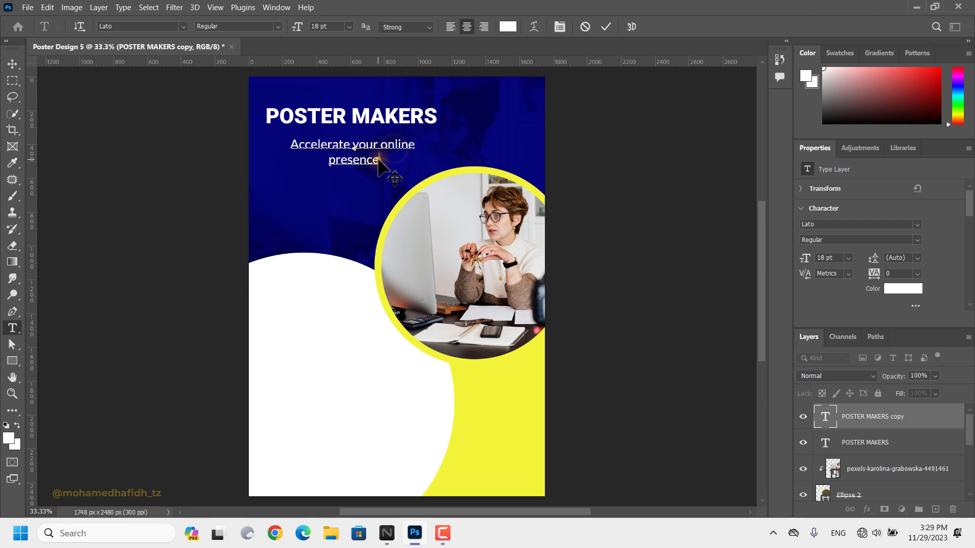
Step: Left-align the two-line subheading and set its size to 16 pt
key("ctrl+a")
left_click(450, 26)
left_click(350, 25)
type("16")
left_click(338, 125)
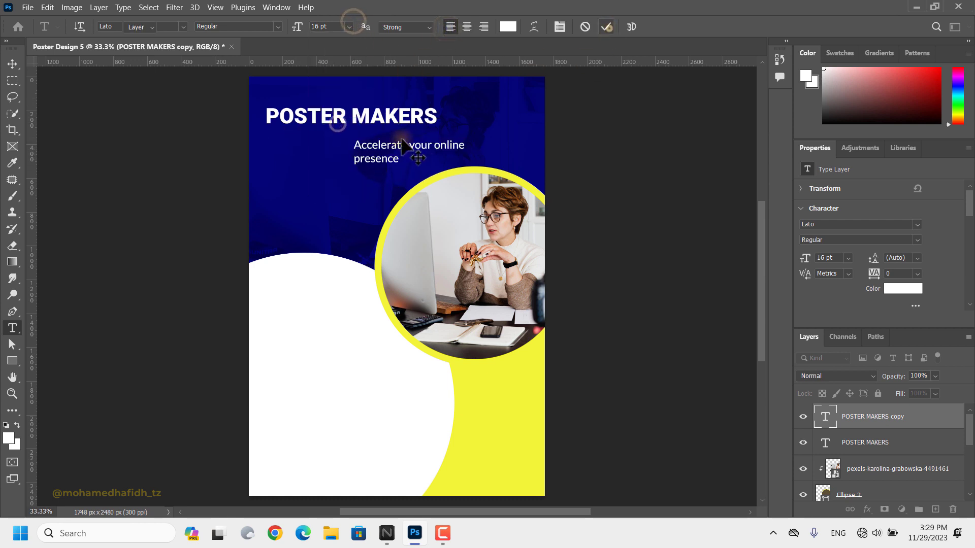
Step: Duplicate the POSTER MAKERS heading into the white circle and colour the copy with the poster's dark blue
key("v")
left_click_drag(402, 141, 308, 337)
double_click(308, 332)
left_click(507, 26)
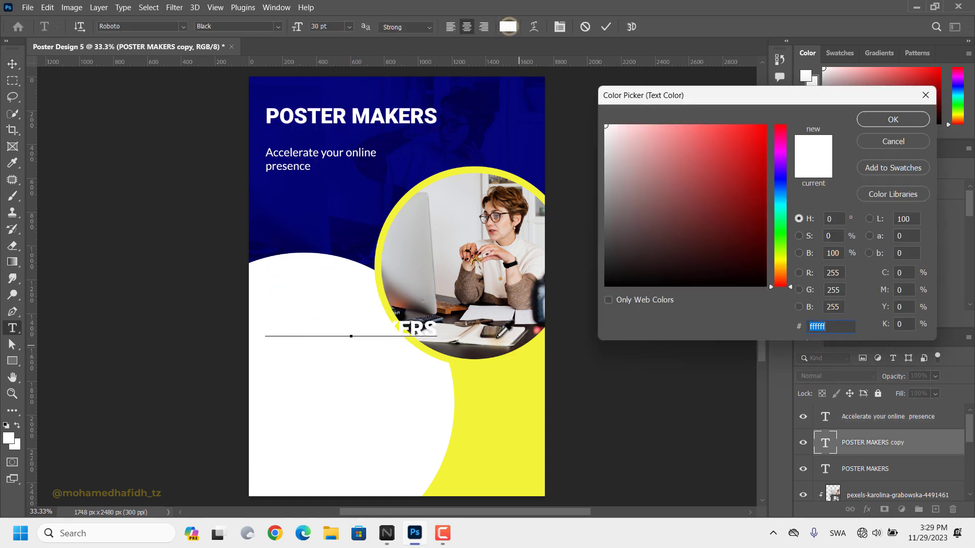
left_click(528, 149)
left_click(879, 117)
Step: Set the blue copy to 16 pt, change its text to "OUR SERVICES" and shift it left within the white circle
left_click(349, 27)
left_click(337, 134)
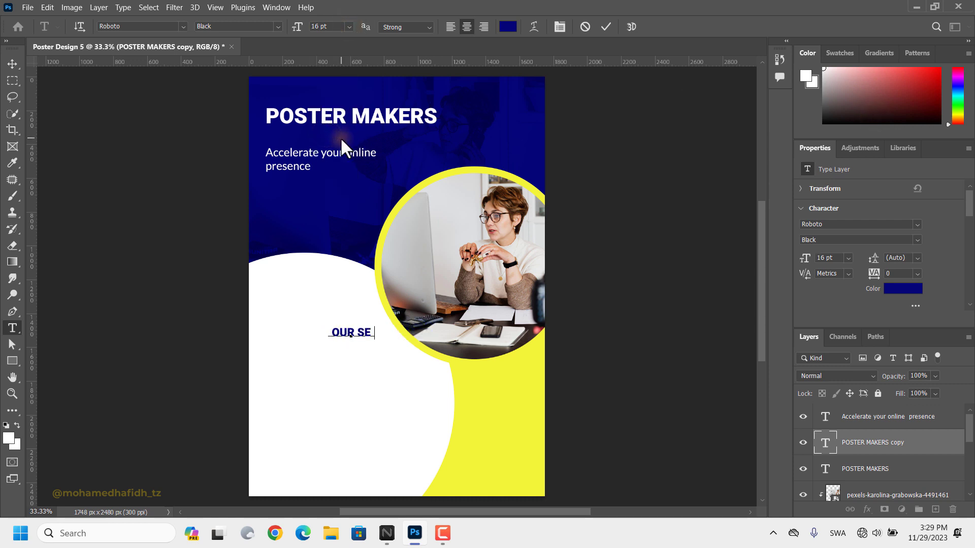
left_click_drag(355, 343, 320, 347)
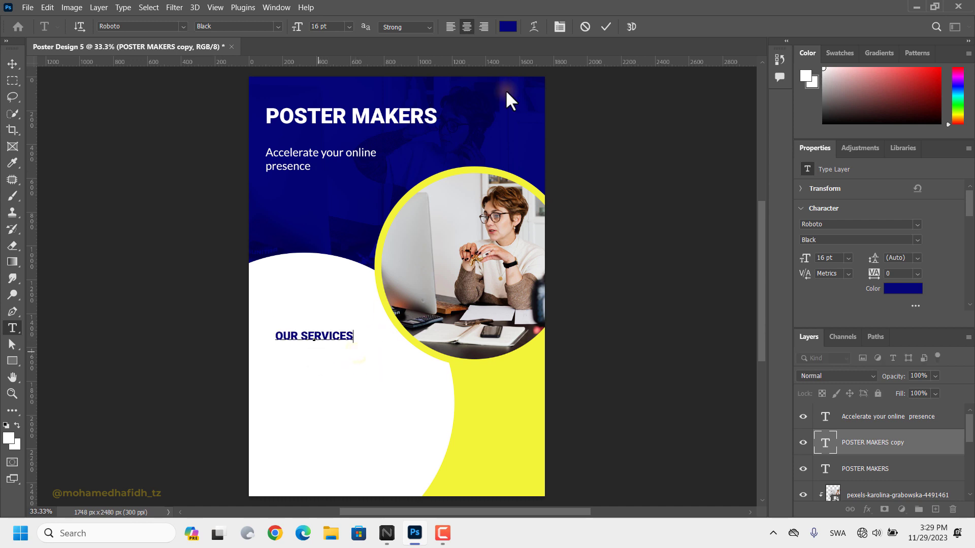
Step: Set the OUR SERVICES title to Roboto Bold at 18 pt
triple_click(313, 337)
left_click(348, 26)
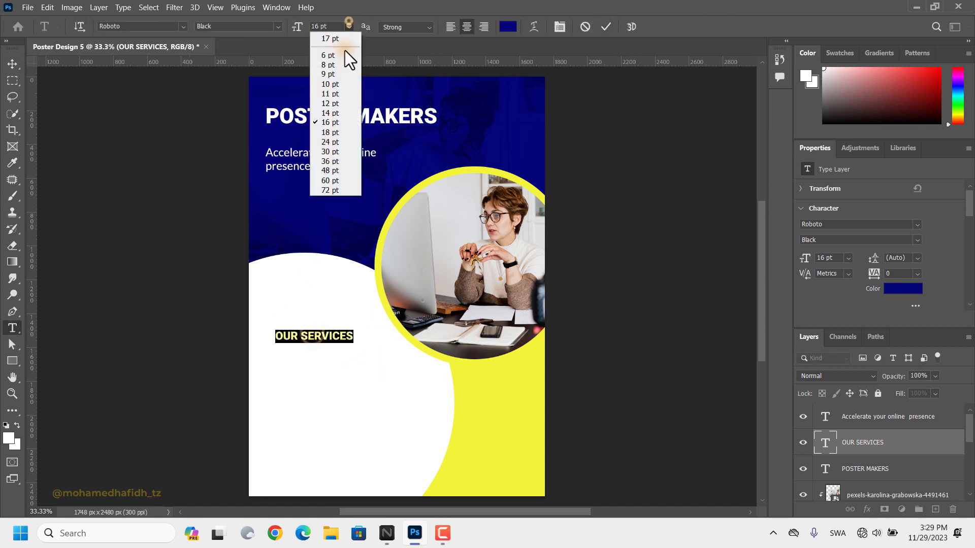
left_click(336, 130)
left_click(277, 26)
left_click(230, 139)
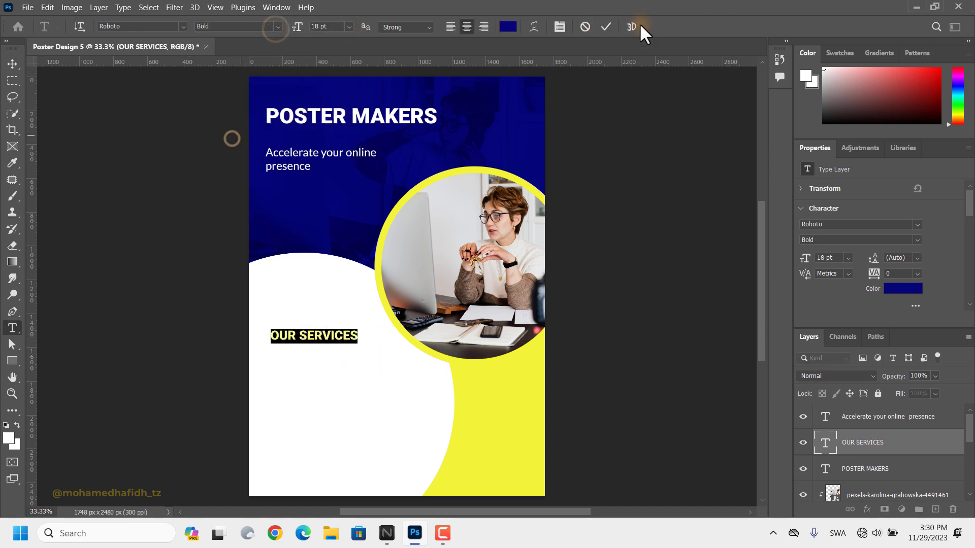
left_click(606, 27)
key("v")
mouse_move(322, 339)
left_mouse_down()
mouse_move(311, 338)
mouse_move(320, 341)
mouse_move(316, 330)
mouse_move(322, 339)
left_mouse_up()
Step: Lock the circle, rectangle and photo layers that lie behind the text
left_click(323, 378)
left_click(876, 394)
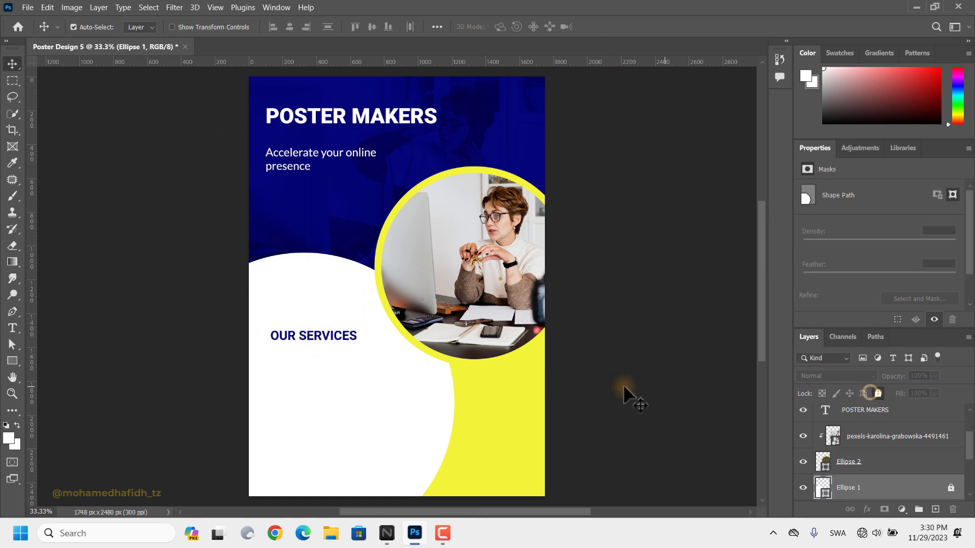
left_click(491, 394)
left_click(878, 394)
left_click(281, 197)
left_click(878, 394)
left_click(341, 196)
left_click(879, 394)
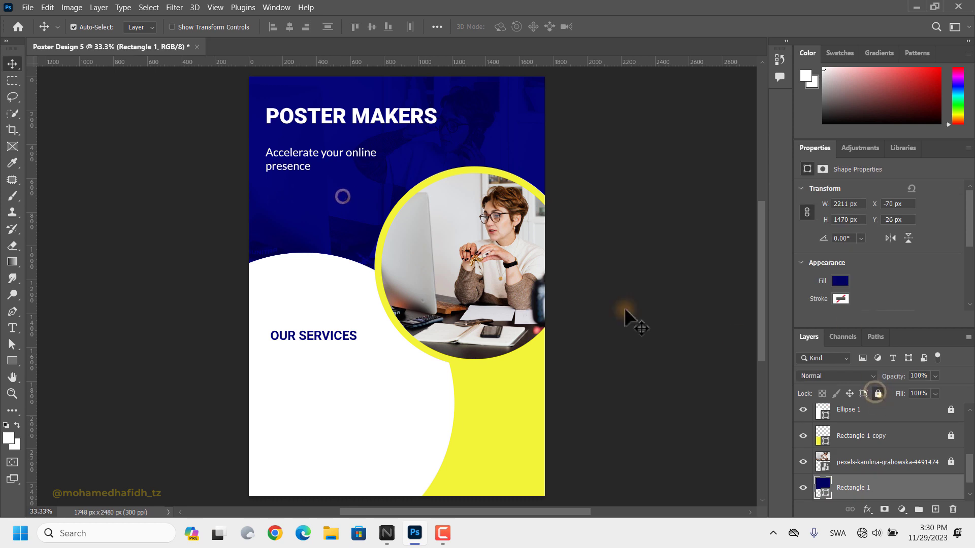
left_click(491, 280)
left_click(876, 393)
left_click(491, 279)
left_click(876, 393)
Step: Align the left edges of the heading, the subheading and the OUR SERVICES title
left_click_drag(259, 108, 313, 335)
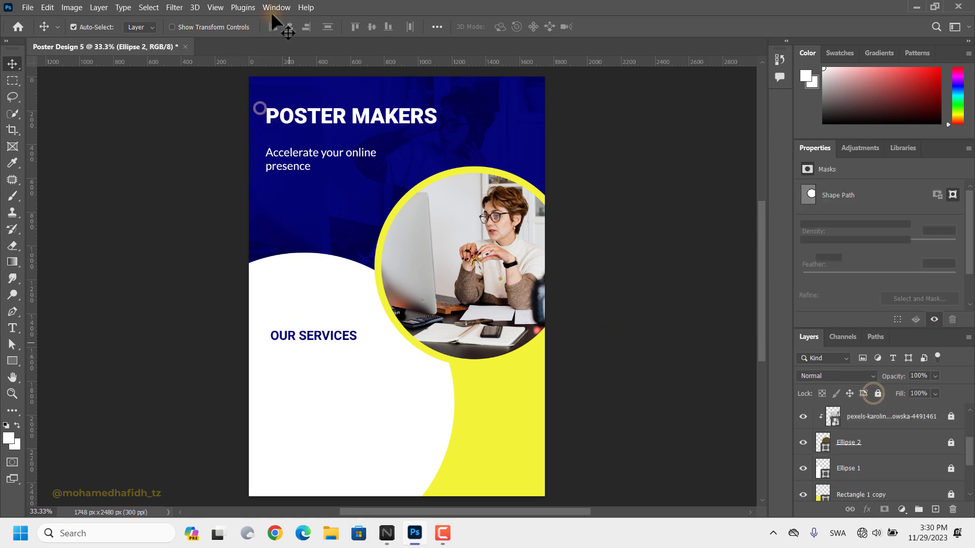
left_click(272, 27)
left_click(337, 379)
Step: Duplicate the subheading below OUR SERVICES and colour the copy with the poster's dark blue
left_click_drag(293, 163, 291, 362)
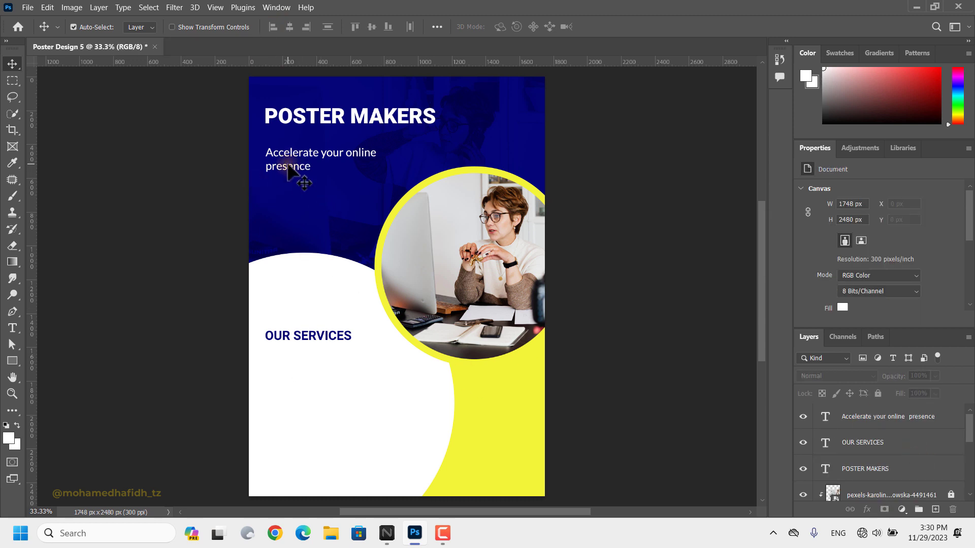
left_click_drag(293, 170, 279, 372)
double_click(282, 357)
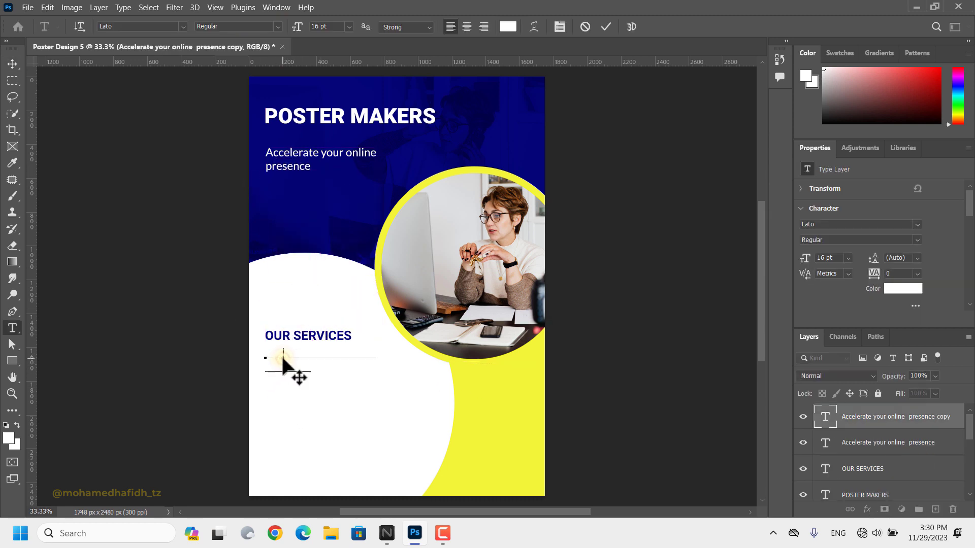
key("ctrl+a")
left_click(508, 26)
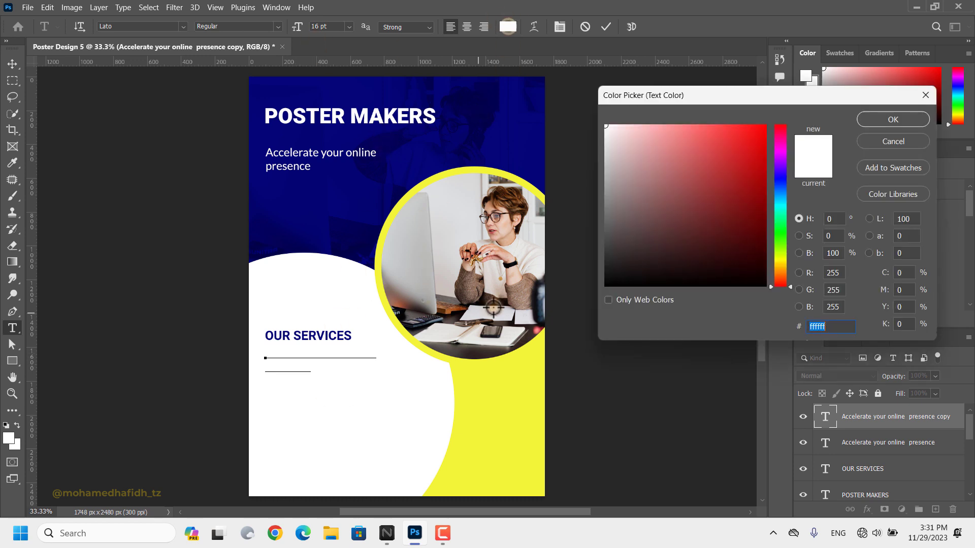
left_click(530, 146)
left_click(893, 120)
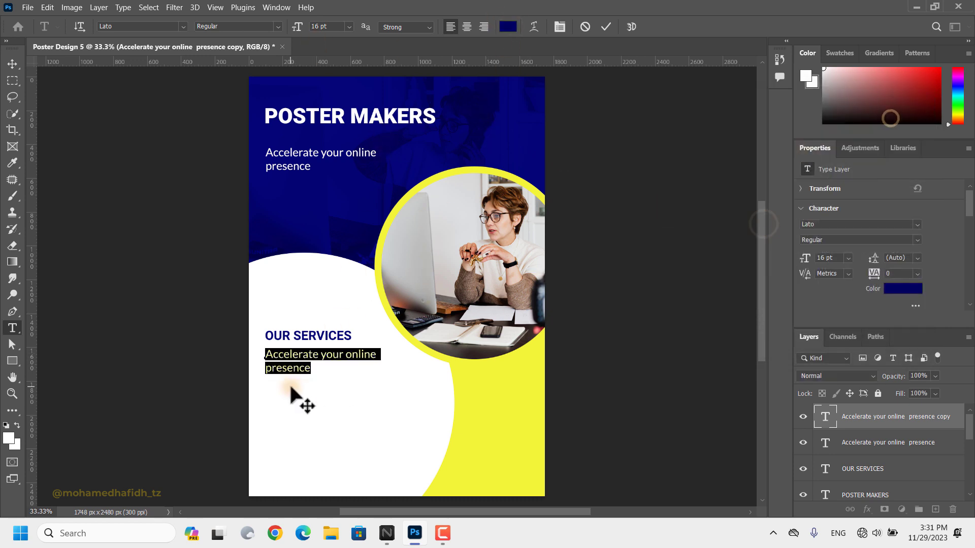
Step: Replace the text below OUR SERVICES with "Poster Design"
type("pOSTER dESI")
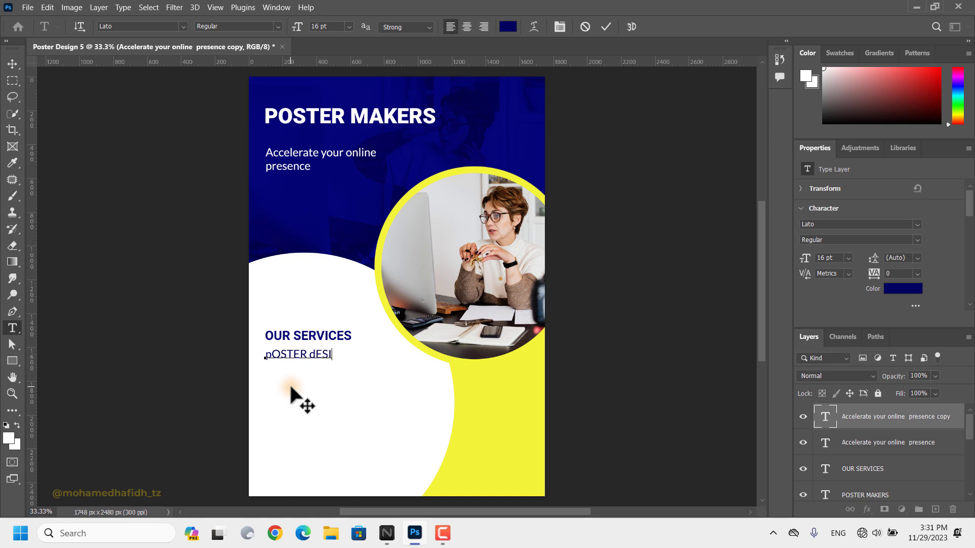
type("GN")
key("BackSpace")
key("ctrl+a")
type("P")
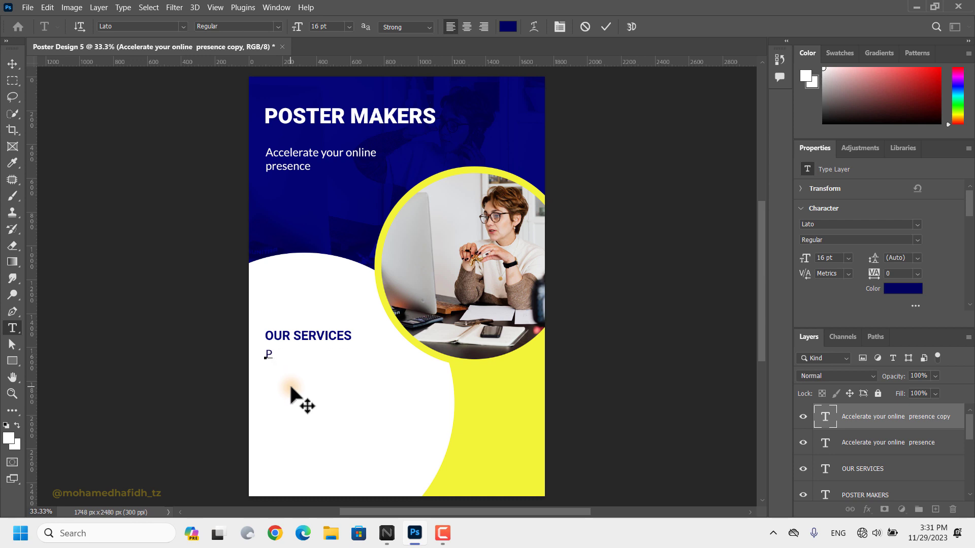
type("oster Design")
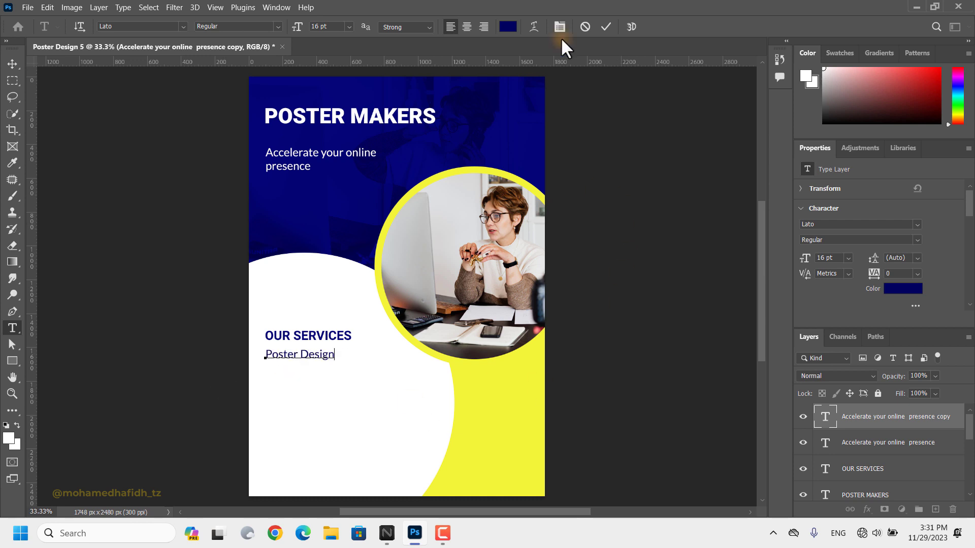
Step: Indent the Poster Design line slightly and duplicate it four times down the white circle
type("v")
mouse_move(326, 354)
left_mouse_down()
mouse_move(329, 380)
mouse_move(329, 369)
left_mouse_up()
left_click_drag(329, 370, 322, 408)
left_click_drag(319, 414, 319, 440)
Step: Change the second, third and fourth service lines to "Any size", "Single and Double Side" and "High Quality"
double_click(336, 369)
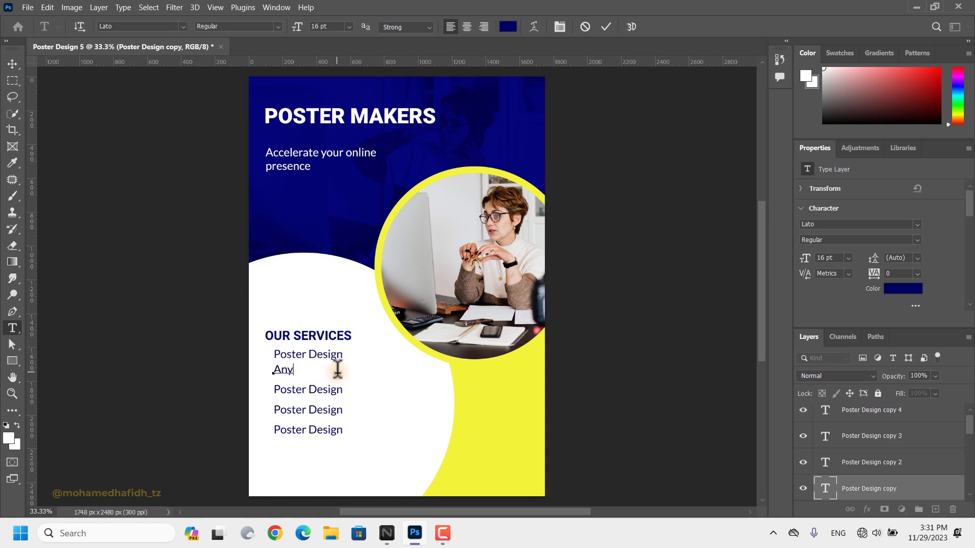
left_click(606, 25)
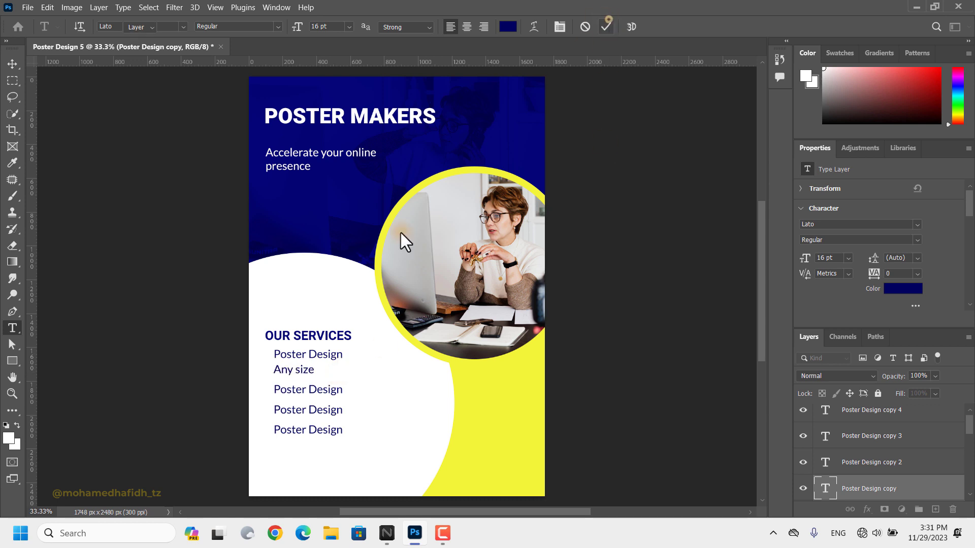
double_click(304, 390)
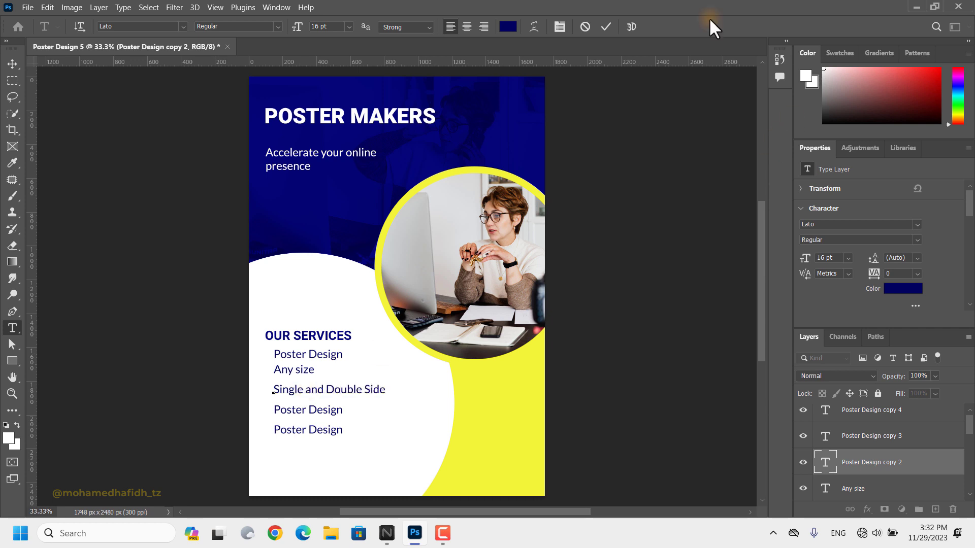
left_click(604, 26)
double_click(325, 409)
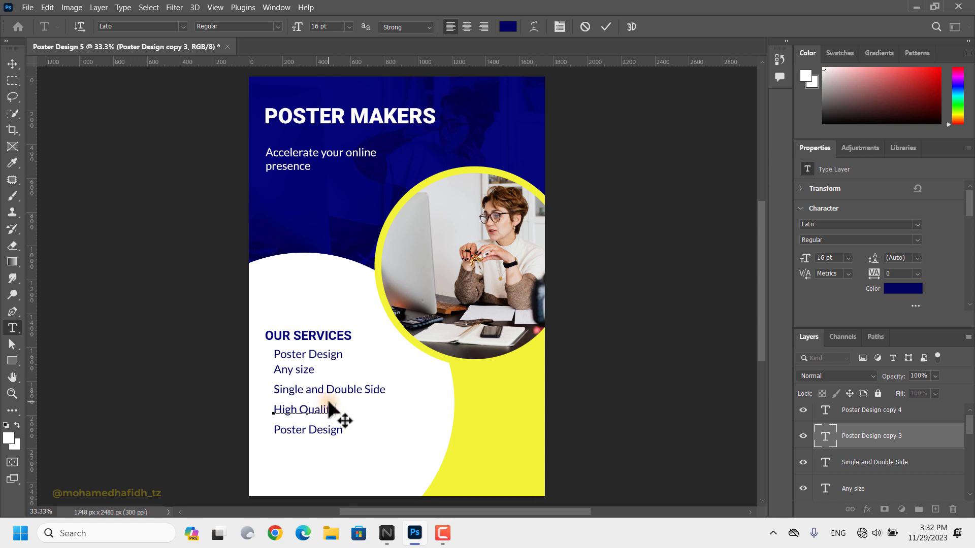
left_click(606, 27)
Step: Delete the leftover fifth Poster Design line below High Quality
key("v")
left_click(309, 432)
key("Delete")
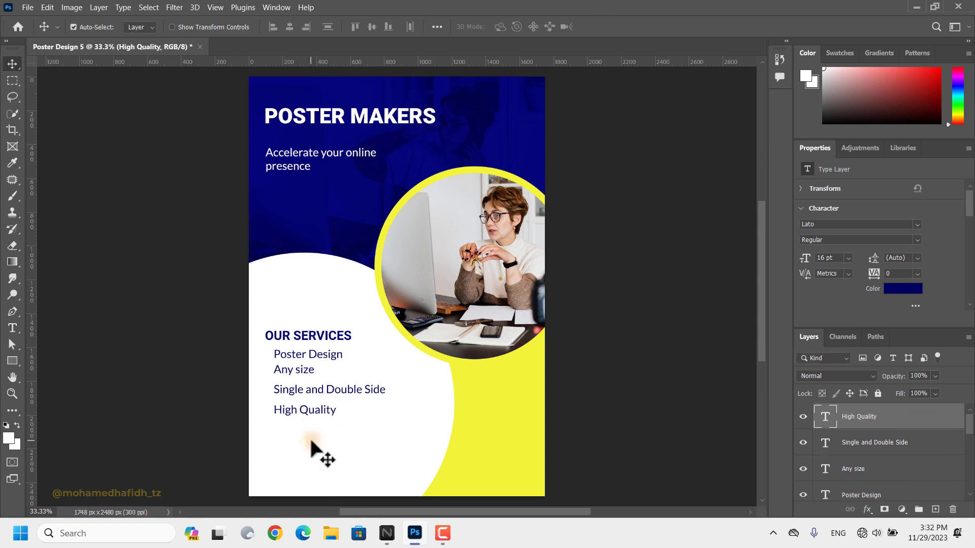
Step: Left-align and evenly space the four service lines, and move them slightly down from the OUR SERVICES title
left_click(272, 27)
left_click(327, 26)
left_click(334, 443)
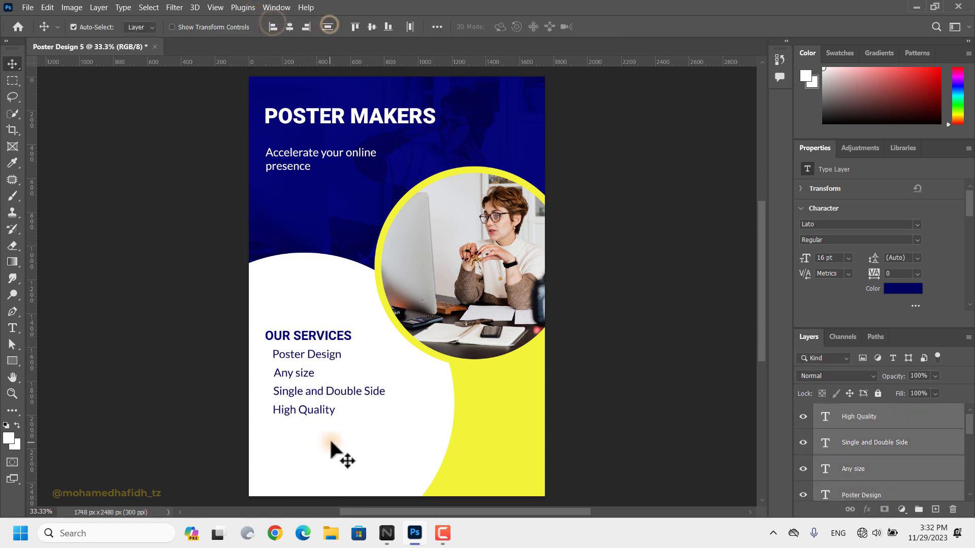
left_click(188, 400)
Step: Create a small 50 px wide ellipse just before the Poster Design line in the services list
right_click(12, 361)
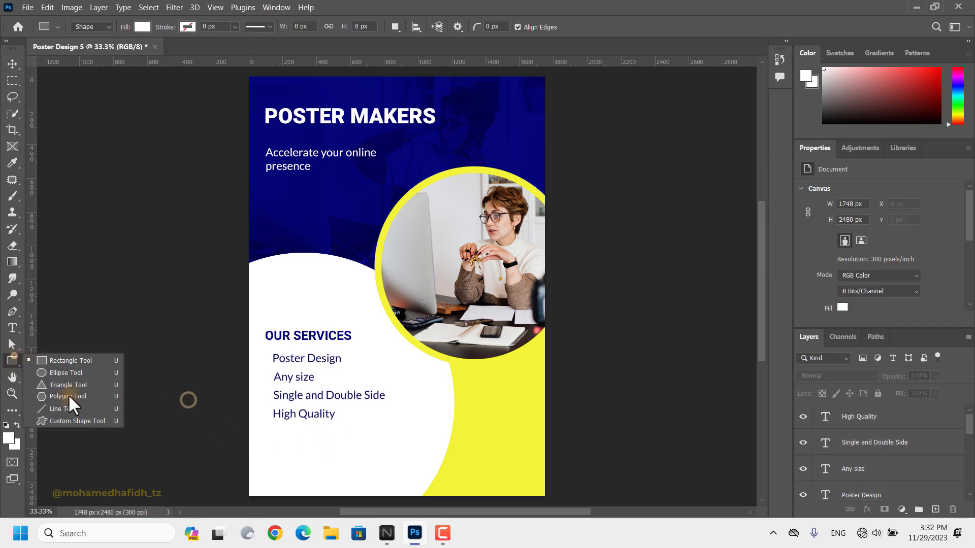
left_click(79, 369)
left_click(262, 361)
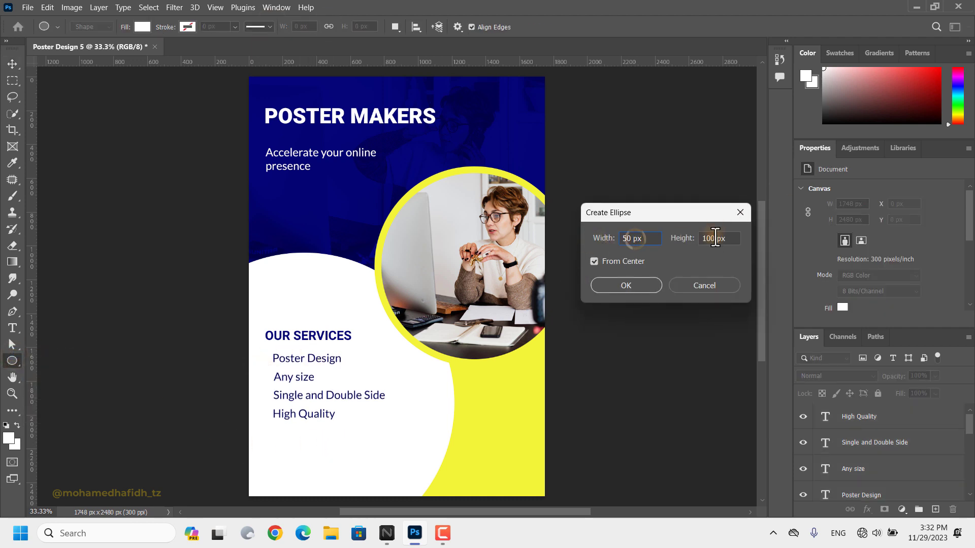
type("60")
key("Return")
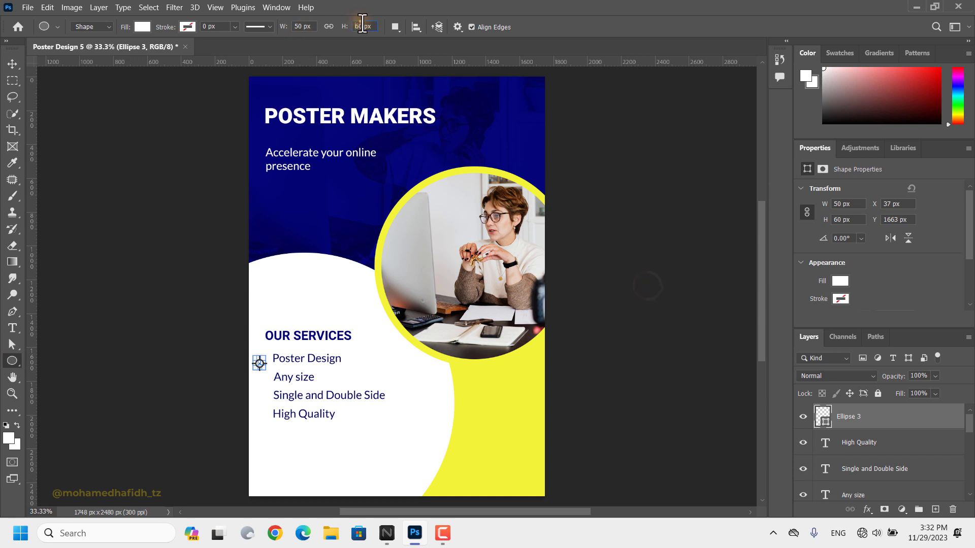
Step: Fill the 50 px circle with the poster's dark blue 050579 and place it as a bullet before Poster Design
key("i")
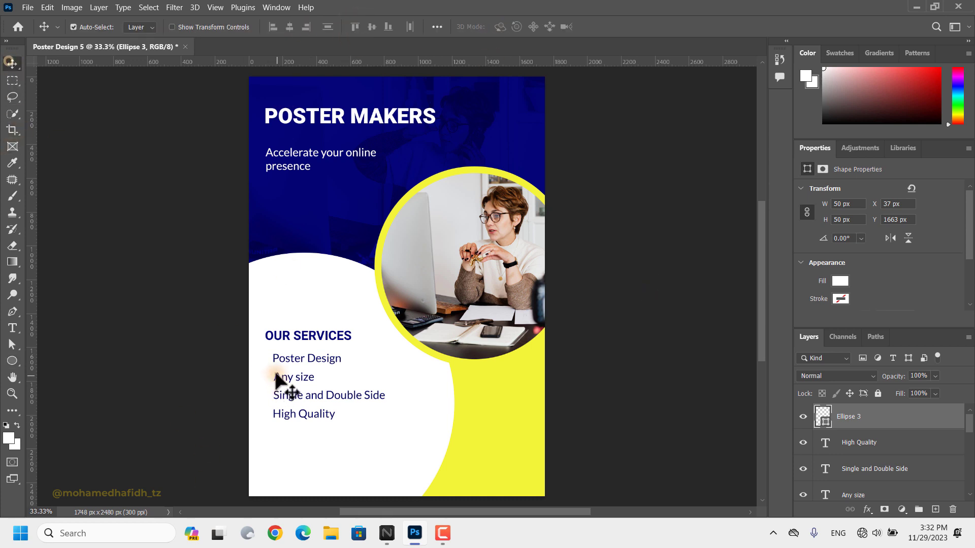
left_click(794, 257)
left_click(524, 153)
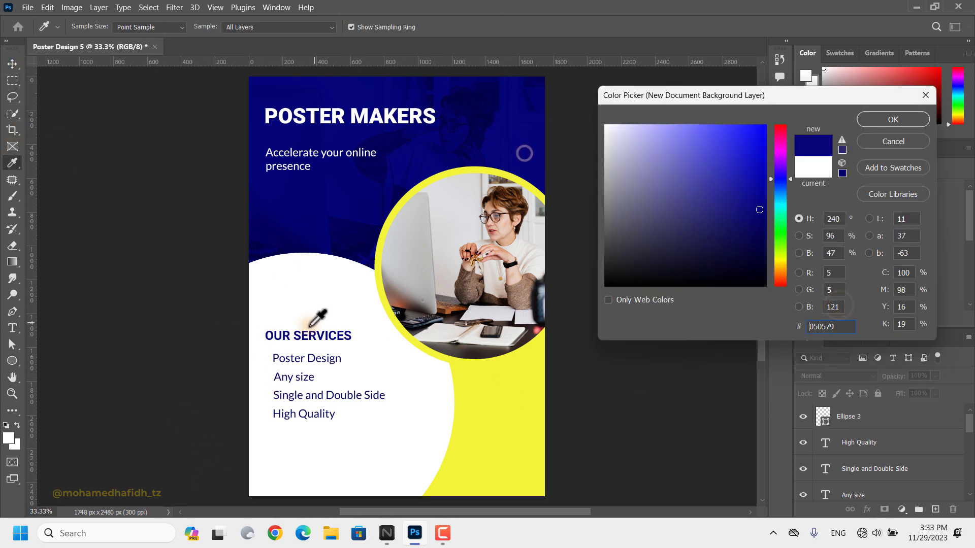
key("Return")
key("v")
left_click(825, 416)
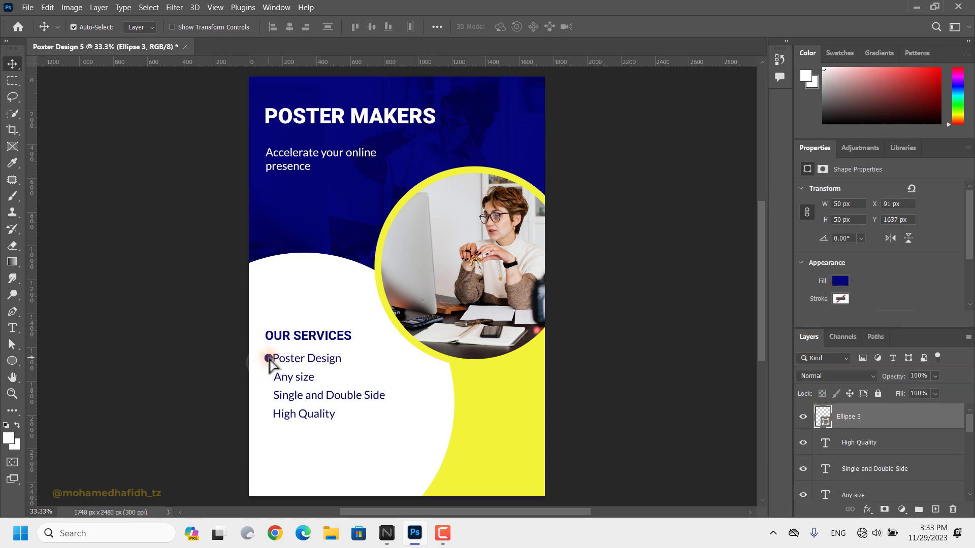
Step: Duplicate the blue bullet beside the other three service lines and shift the line texts slightly right to clear the evenly spaced bullets
left_click_drag(270, 359, 270, 378)
left_click_drag(270, 377, 267, 414)
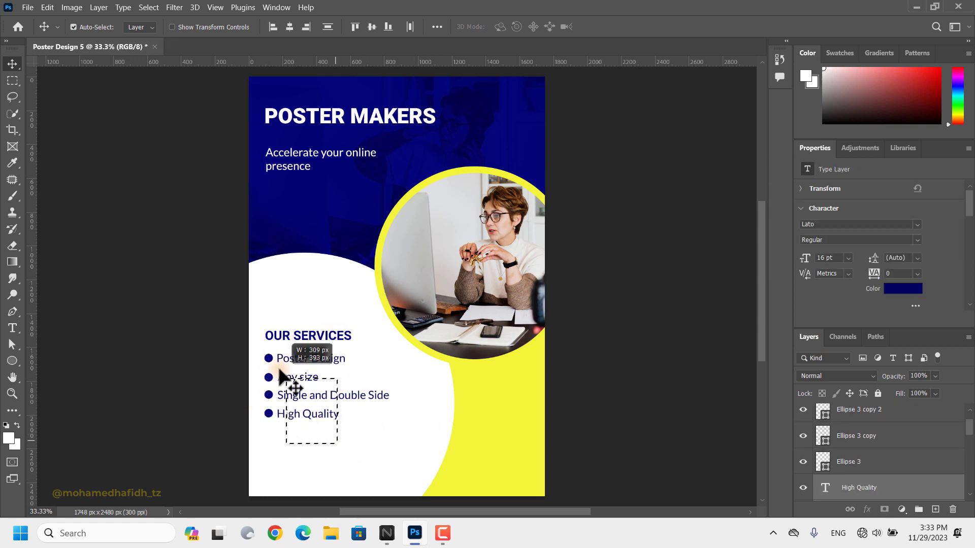
left_click_drag(281, 376, 263, 354)
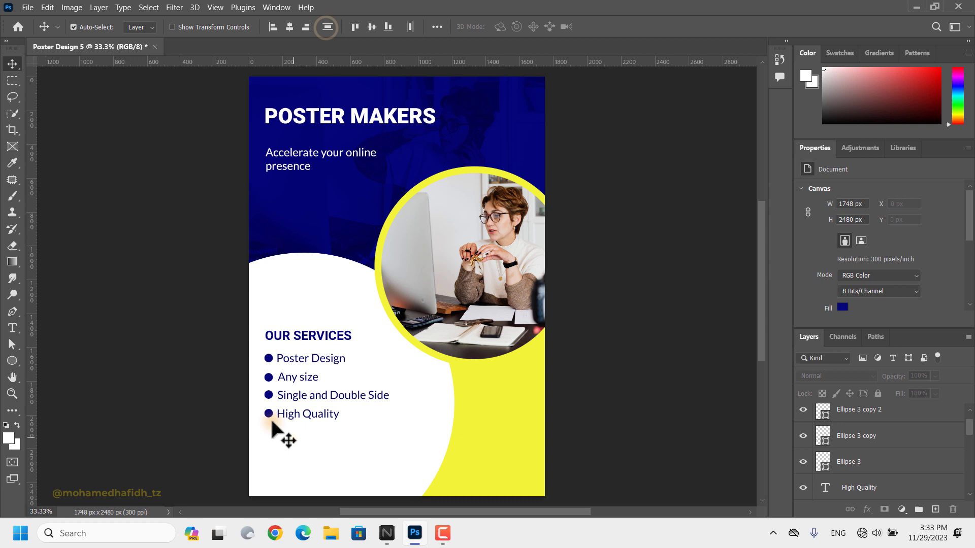
left_click_drag(279, 431, 273, 332)
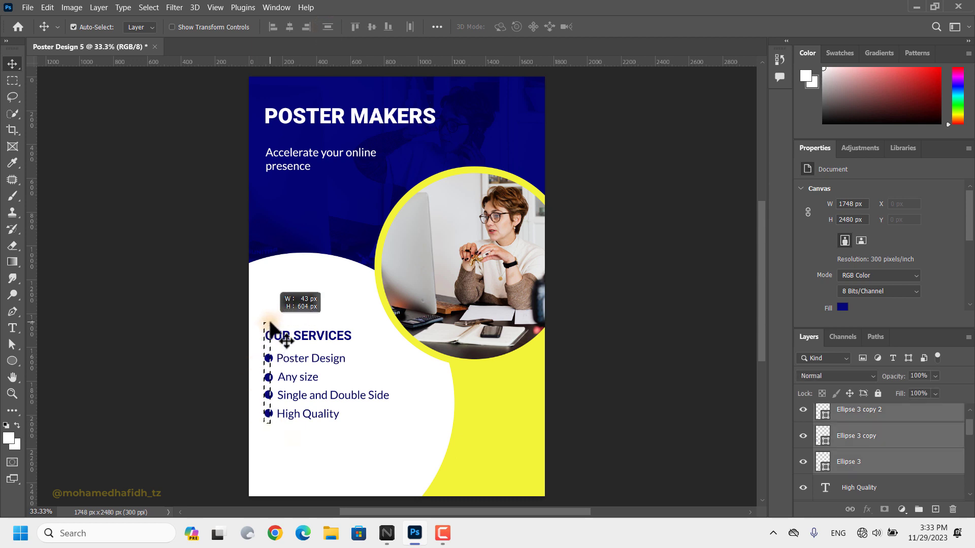
left_click(357, 440)
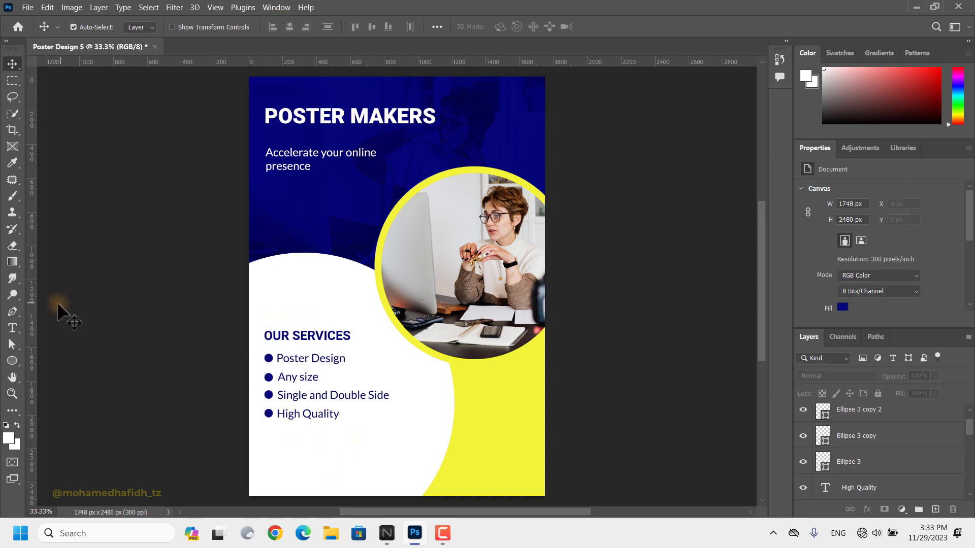
Step: Draw a rectangle about 728 x 114 px below the services list and fill it with dark blue
left_click(12, 360)
left_click(44, 358)
left_click_drag(306, 452, 430, 470)
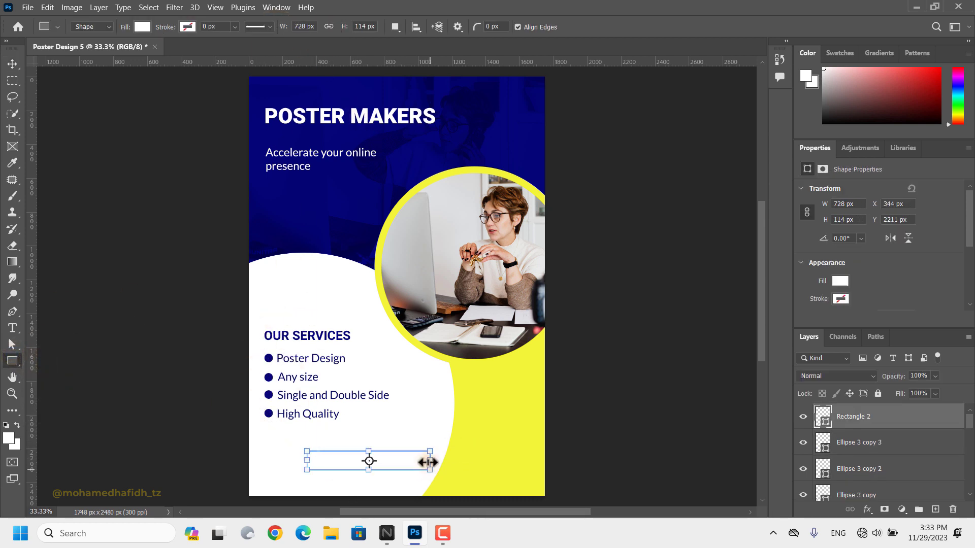
left_click(144, 26)
left_click(62, 95)
Step: Round the blue rectangle's corners to 26 px and move it left, flush with the OUR SERVICES title
left_click(865, 270)
scroll(861, 285, "down", 3)
left_click_drag(827, 269, 851, 273)
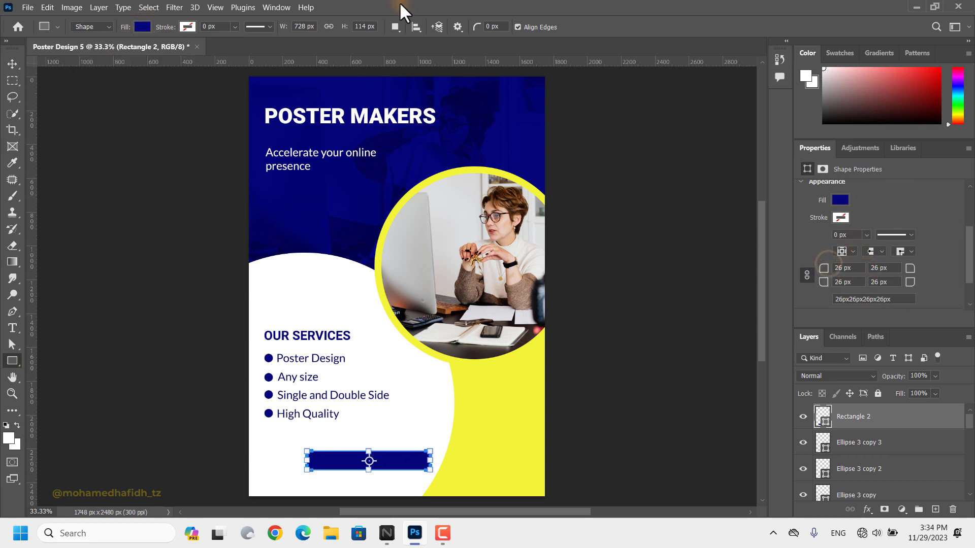
key("v")
left_click_drag(401, 462, 358, 468)
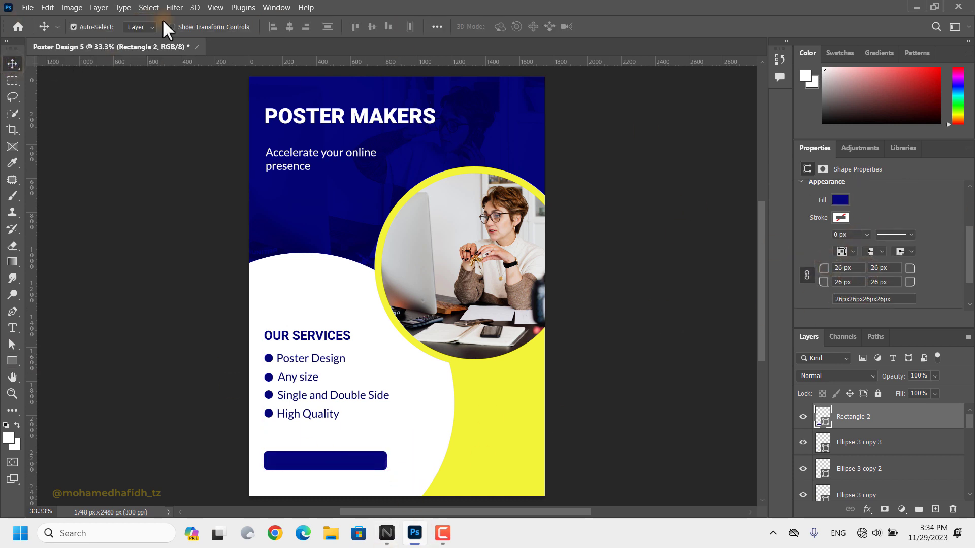
Step: Duplicate the OUR SERVICES title to just above the blue button and change the copy to "GET STARTED"
left_click(120, 303)
left_click_drag(340, 344, 337, 434, "alt")
double_click(337, 435)
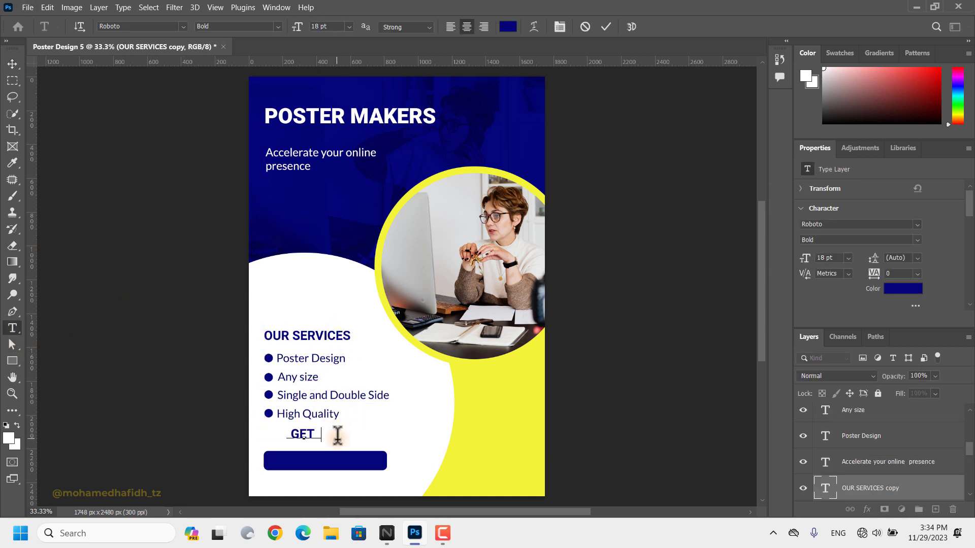
Step: Set the GET STARTED text to 16 pt and color it white
key("ctrl+a")
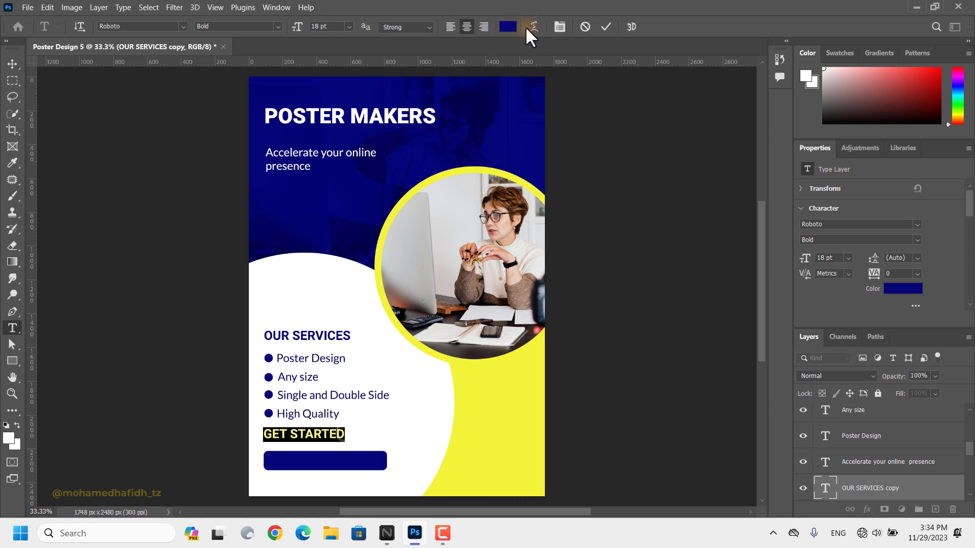
left_click(349, 27)
left_click(333, 128)
left_click(507, 26)
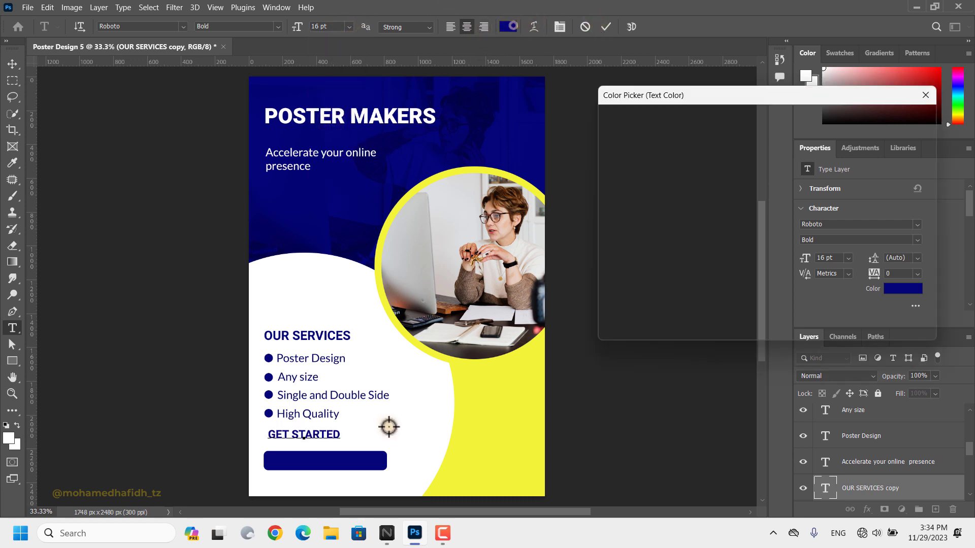
left_click(389, 427)
left_click(914, 122)
left_click(607, 29)
Step: Bring the GET STARTED layer to the top of the stack and center the text on the blue button
key("v")
left_click_drag(309, 431, 319, 459)
left_click_drag(878, 496, 897, 416)
mouse_move(327, 464)
left_mouse_down()
mouse_move(314, 468)
mouse_move(324, 466)
left_mouse_up()
left_click(643, 357)
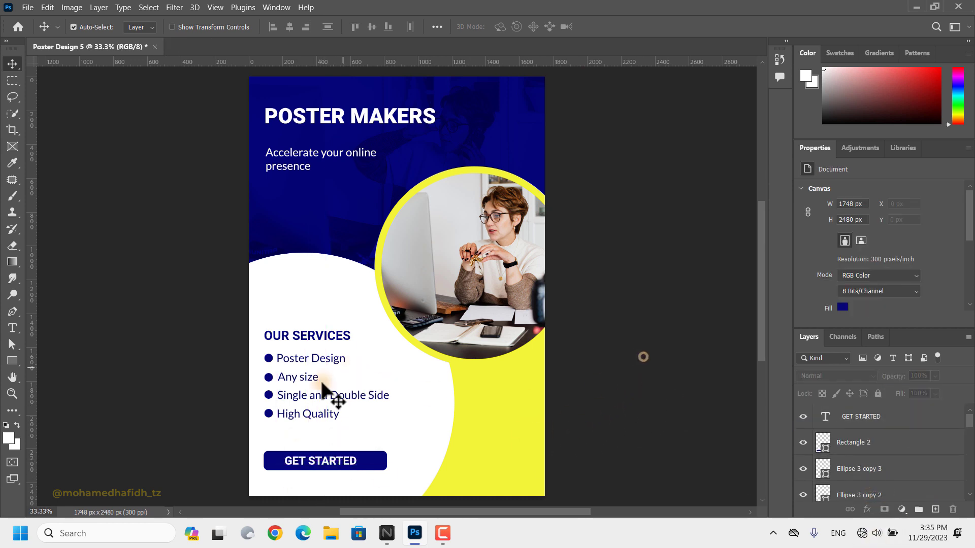
Step: Place the Facebook logo icon embedded, scale it to 3%, and position it below the subheading at the blue area's left margin
key("alt+f")
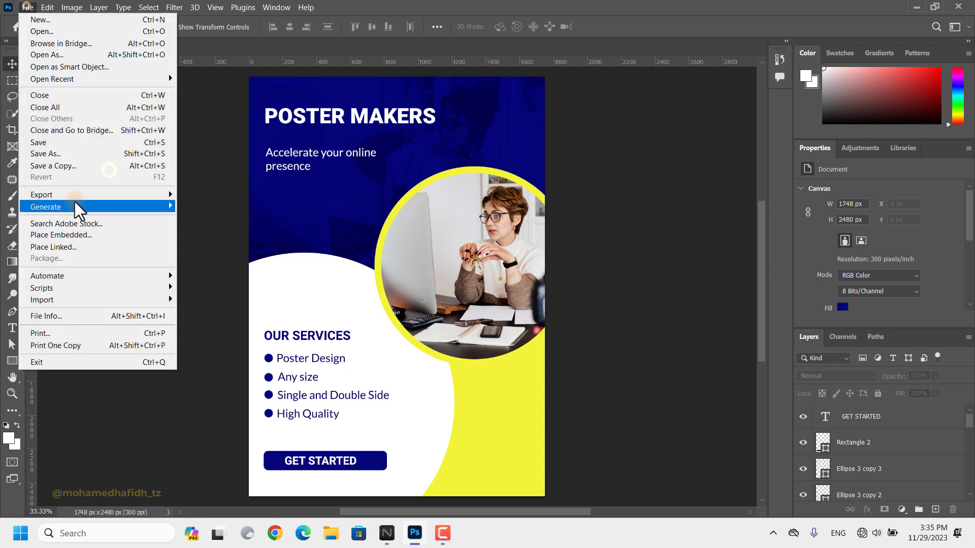
left_click(86, 241)
double_click(273, 130)
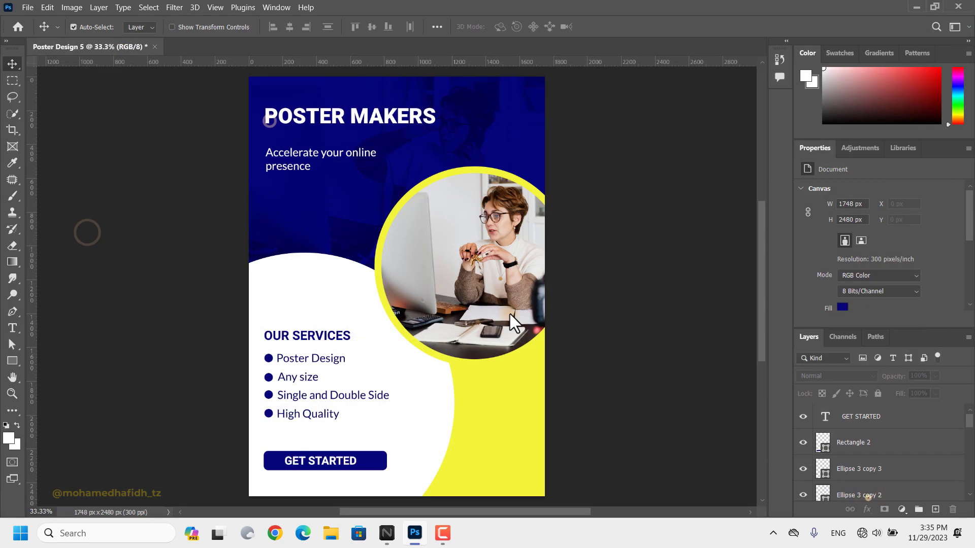
type("3")
key("Return")
left_click(629, 27)
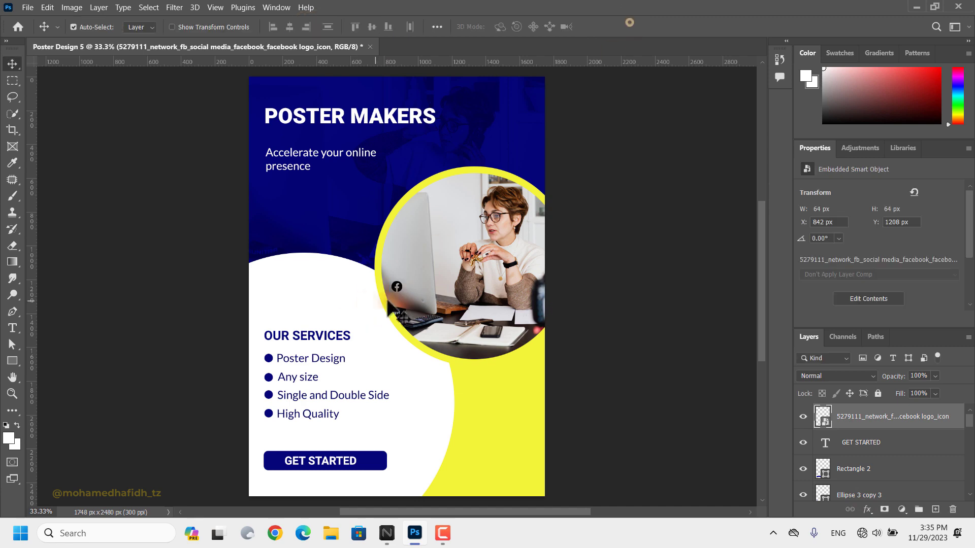
left_click_drag(400, 293, 275, 217)
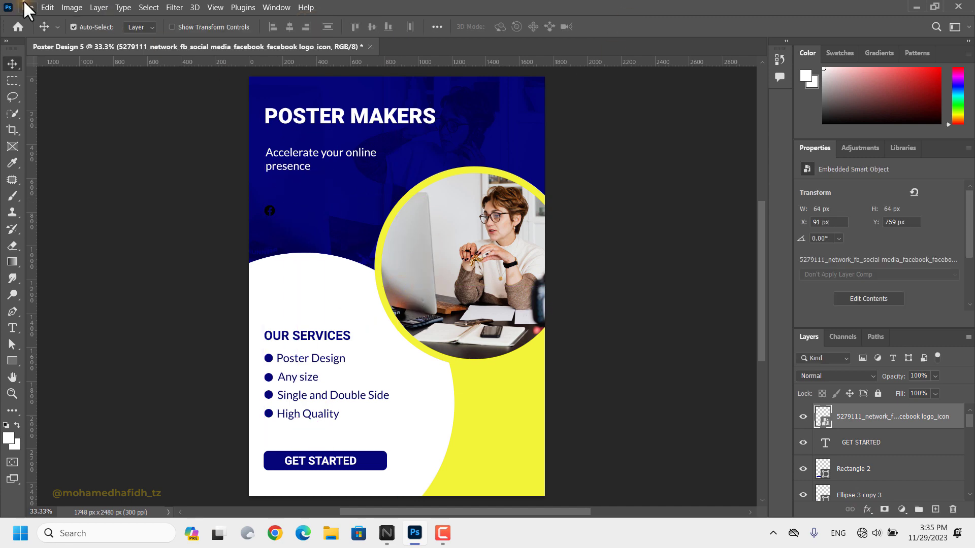
Step: Place the Instagram logo icon embedded, scale it to 3%, and position it to the right of the Facebook icon
left_click(26, 6)
key("Escape")
left_click(322, 112)
left_click(852, 501)
left_click_drag(317, 26, 245, 27)
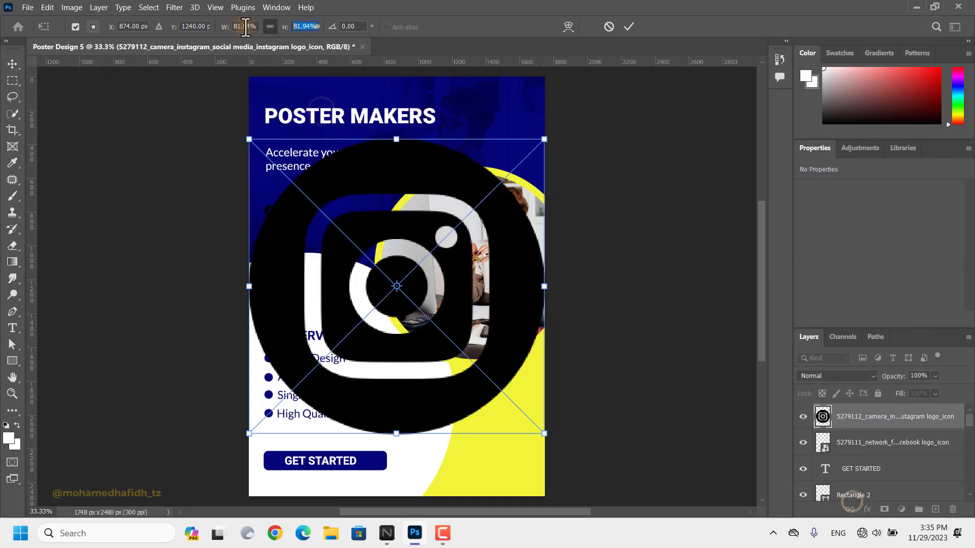
type("3")
left_click(629, 26)
left_click_drag(401, 285, 293, 214)
Step: Place the TikTok logo icon embedded, scale it to 3%, and position it to the right of the Instagram icon
left_click(31, 5)
left_click(114, 239)
left_click(394, 108)
left_click(864, 496)
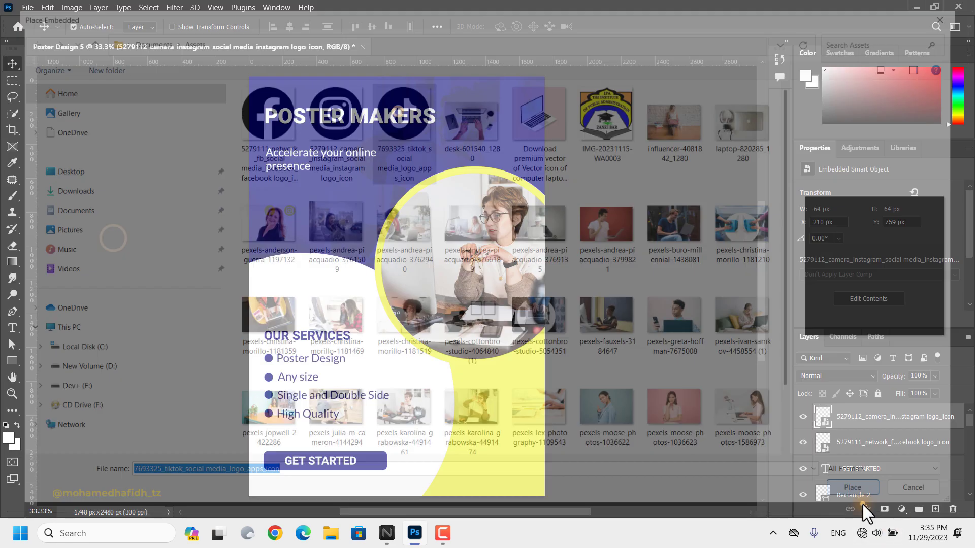
type("3")
left_click(628, 27)
left_click_drag(397, 285, 320, 220)
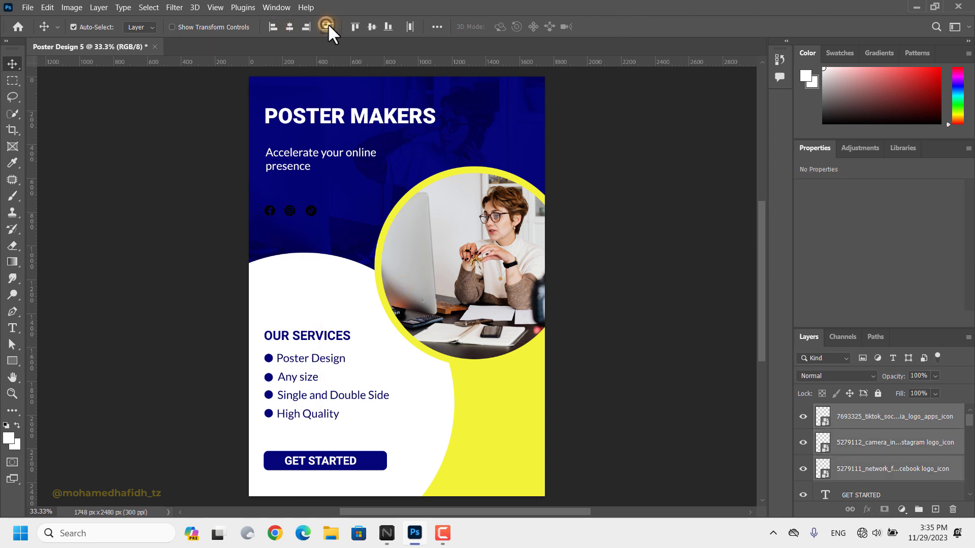
Step: Evenly space the three social icons in one group and give the group a Color Overlay in the poster's yellow
left_click(409, 26)
key("ctrl+g")
left_click(867, 510)
left_click(887, 465)
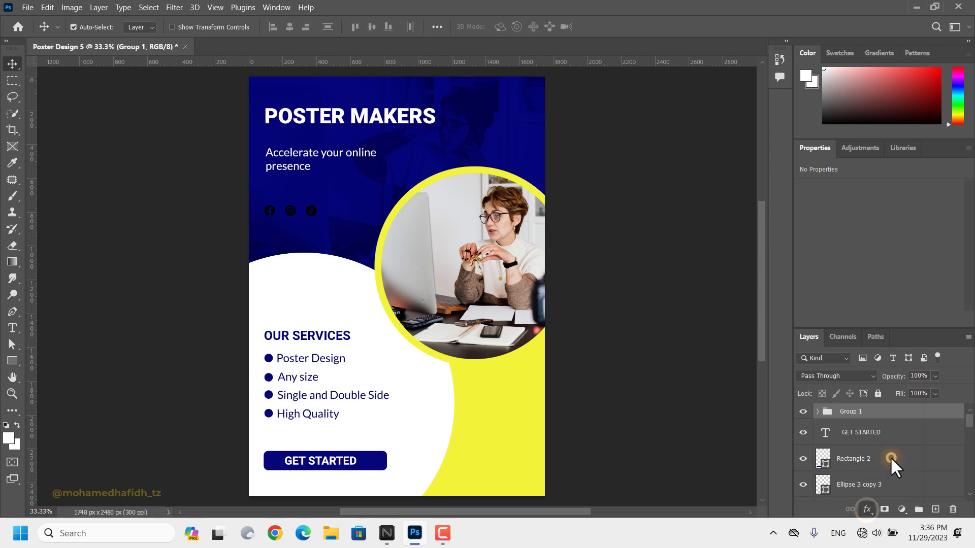
left_click(780, 160)
left_click(524, 474)
left_click(939, 120)
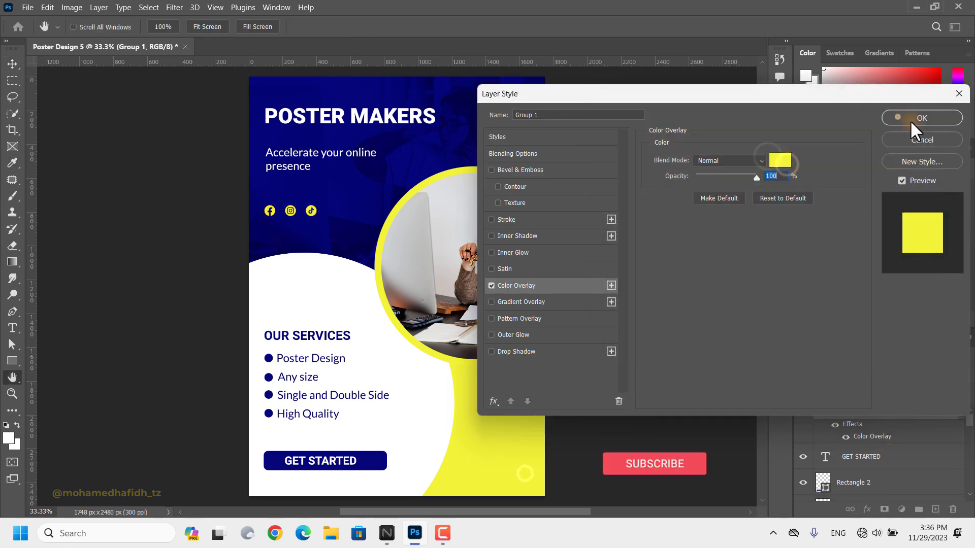
left_click(914, 119)
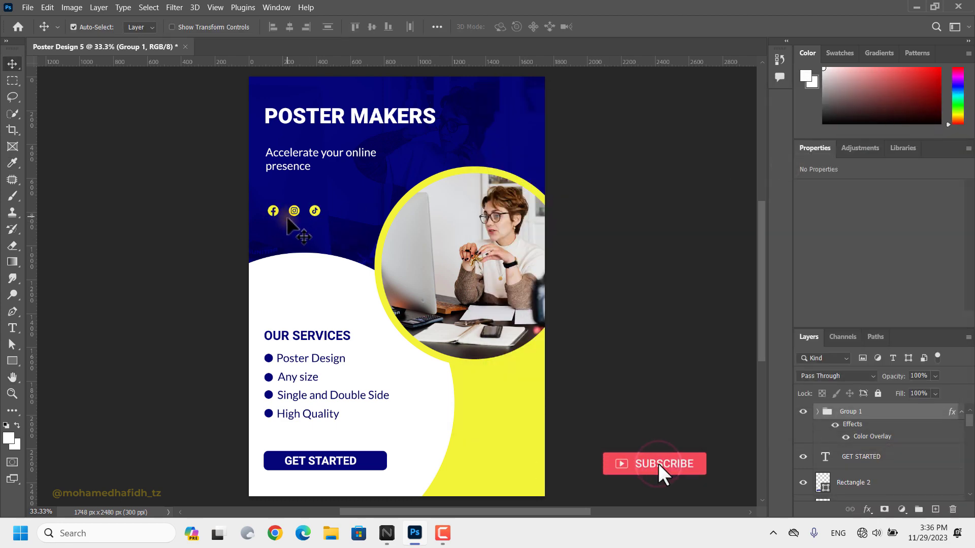
Step: Duplicate the Poster Design text to above the OUR SERVICES title and color the copy white
left_click_drag(321, 355, 319, 298)
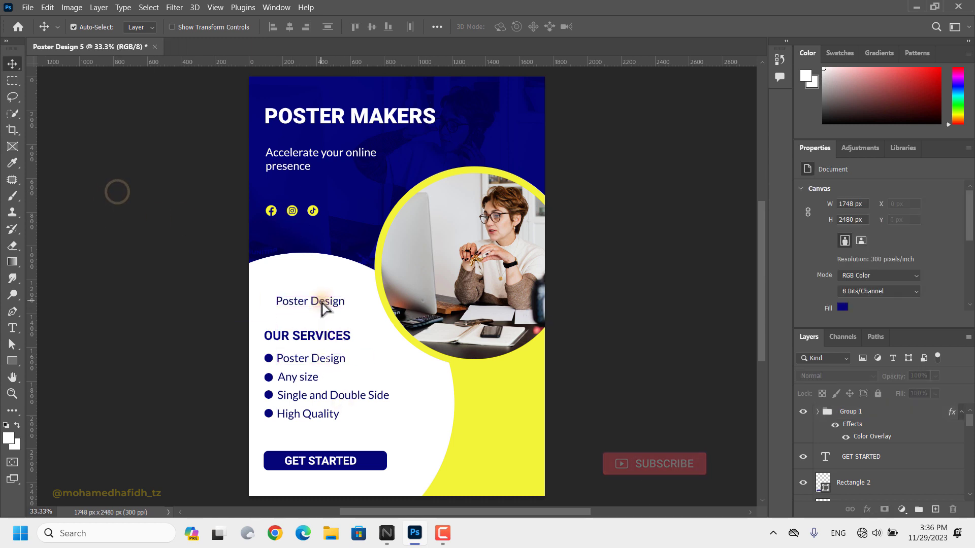
double_click(319, 301)
left_click(511, 27)
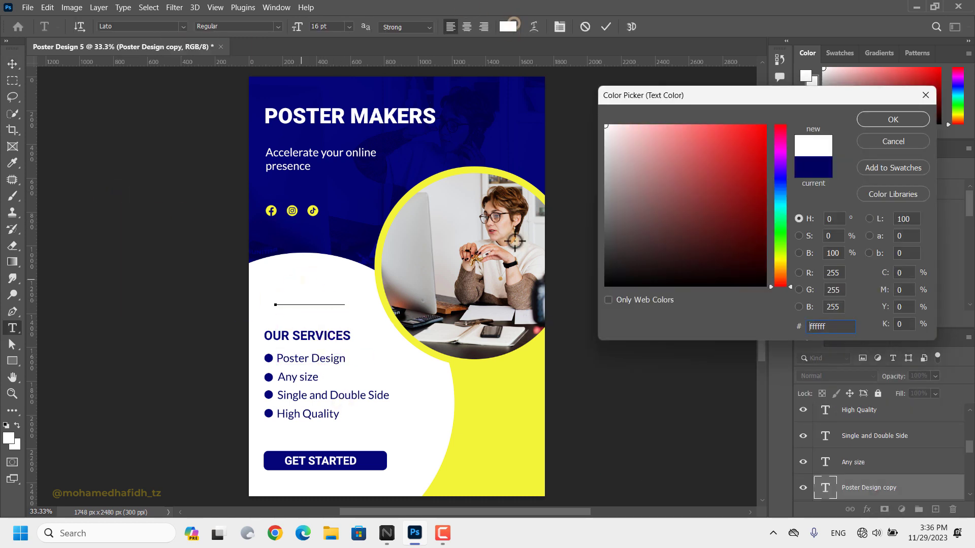
left_click(893, 120)
Step: Set the white text copy to 14 pt and replace it with the social media handle below the three icons
left_click(349, 26)
left_click(325, 108)
left_click_drag(342, 255, 328, 235)
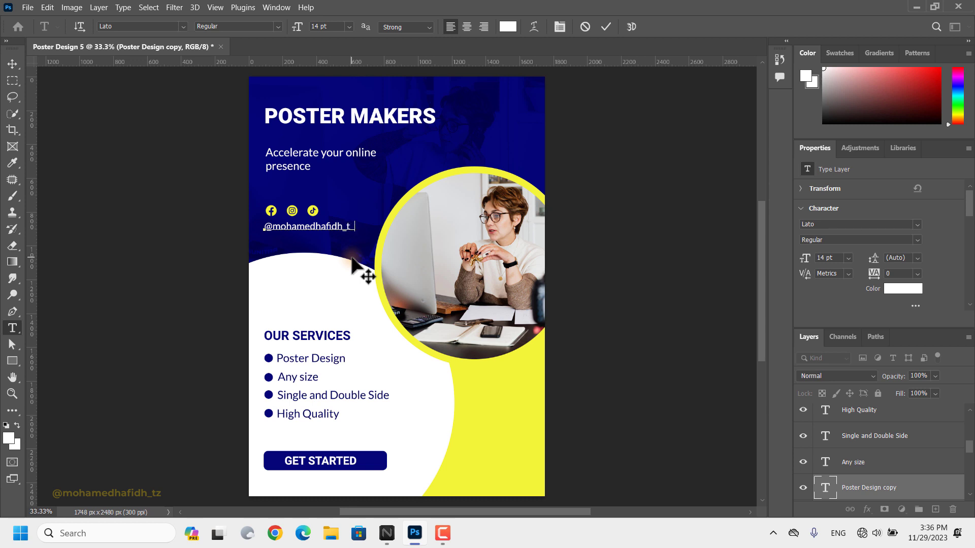
Step: Reduce the social media handle to 9 pt and move it with the icons to the yellow area's lower-right corner
left_click(349, 27)
left_click(329, 102)
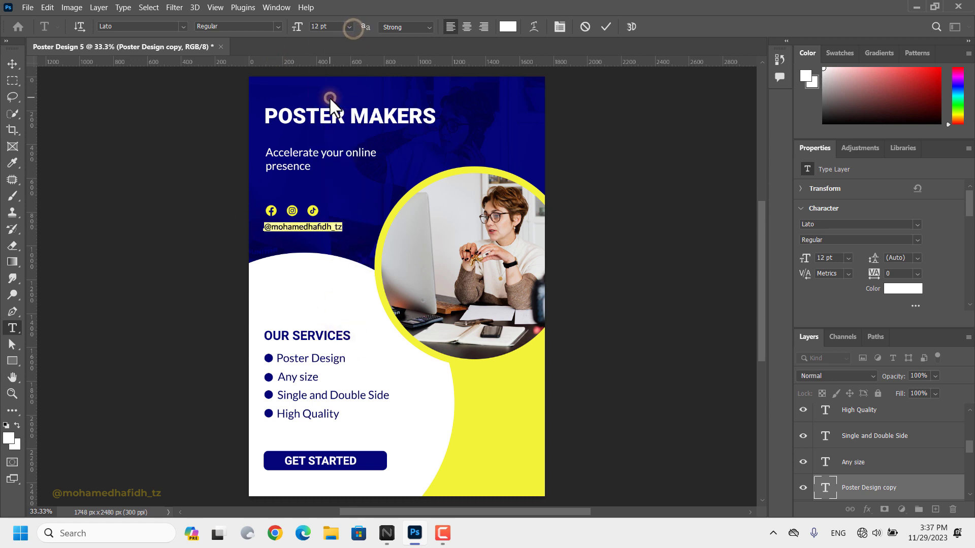
left_click(346, 26)
left_click(329, 74)
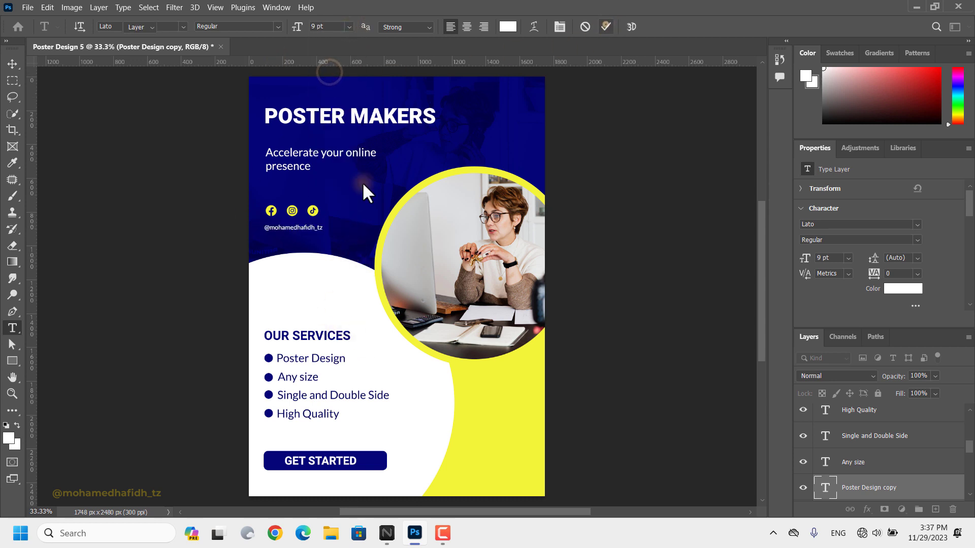
key("v")
left_click_drag(294, 228, 513, 488)
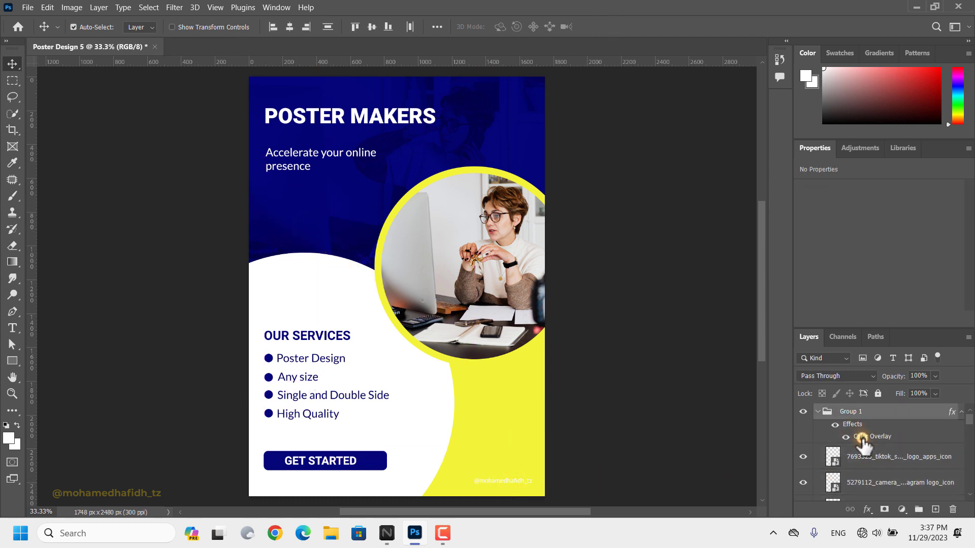
Step: Change the social icon group's Color Overlay to the button's dark blue 050579
double_click(862, 437)
left_click(780, 161)
left_click(375, 461)
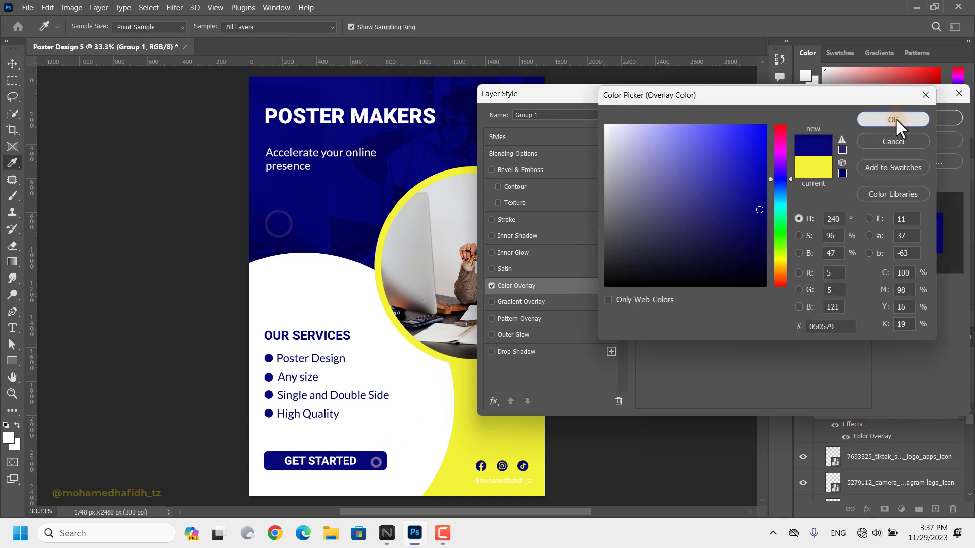
left_click(898, 118)
left_click(897, 119)
Step: Recolor the social media handle text to the dark blue sampled from the GET STARTED button
double_click(504, 482)
left_click(508, 26)
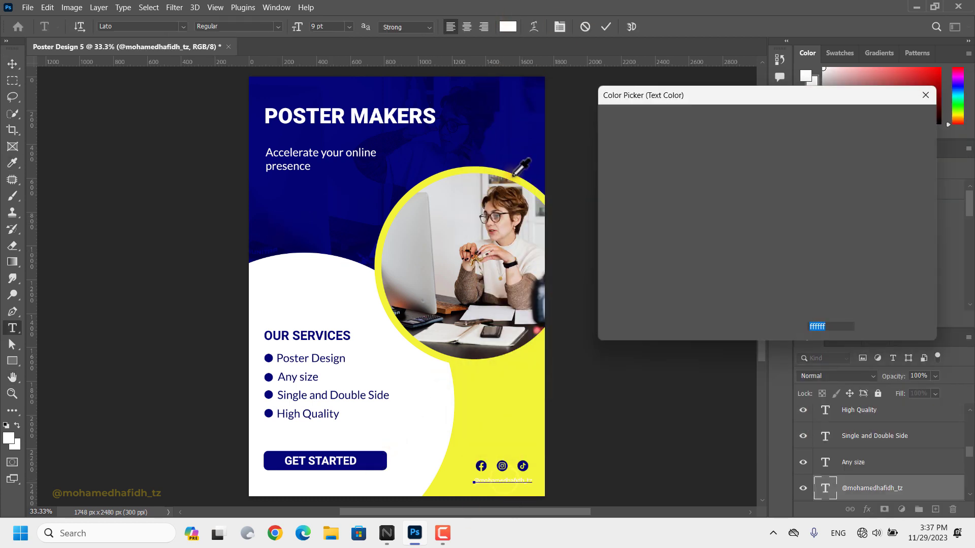
left_click(375, 460)
left_click(894, 121)
left_click(606, 27)
key("v")
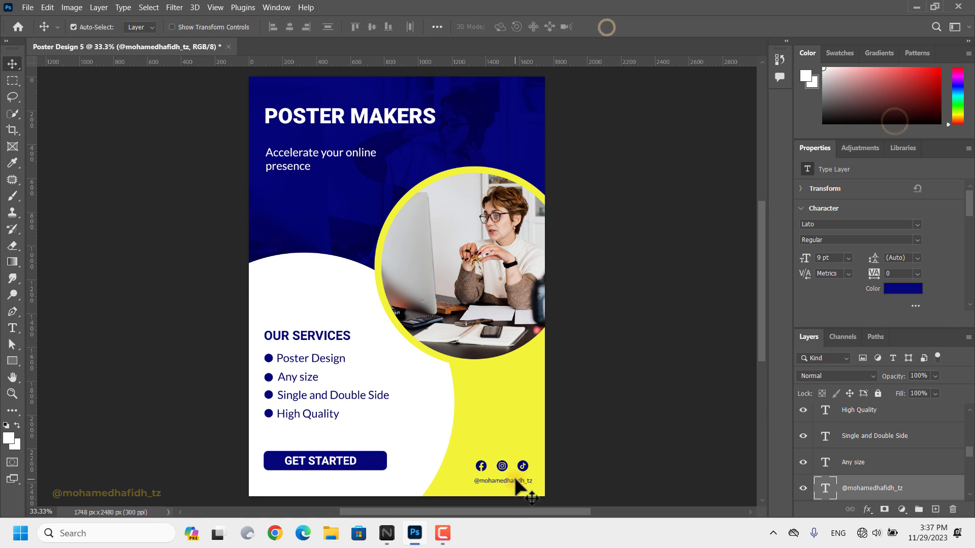
Step: Shift the social icons and handle slightly down together, and lower the GET STARTED button with its label centered on it
left_click_drag(514, 481, 515, 481)
mouse_move(471, 455)
left_mouse_down()
mouse_move(531, 491)
mouse_move(509, 467)
mouse_move(513, 485)
left_mouse_up()
left_click(579, 465)
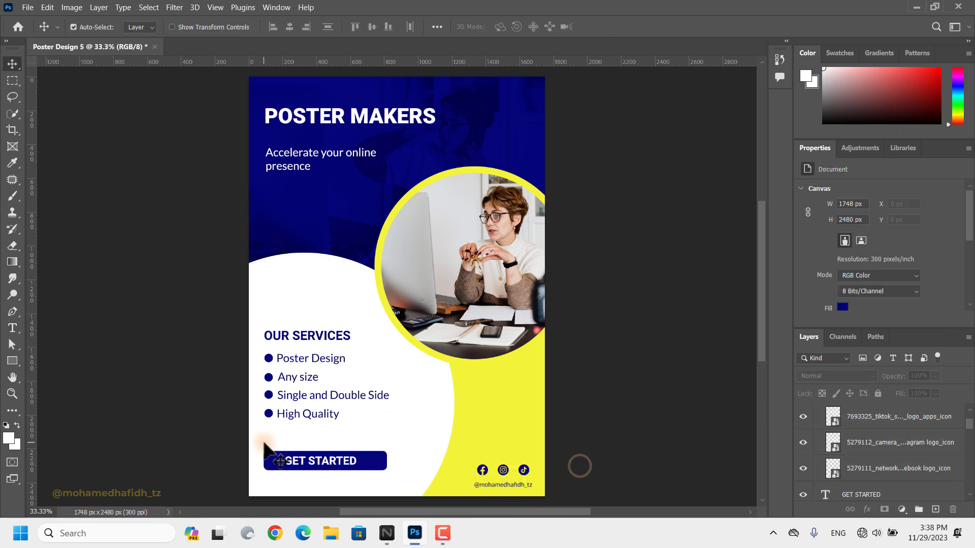
left_click_drag(264, 443, 353, 471)
left_click(361, 443)
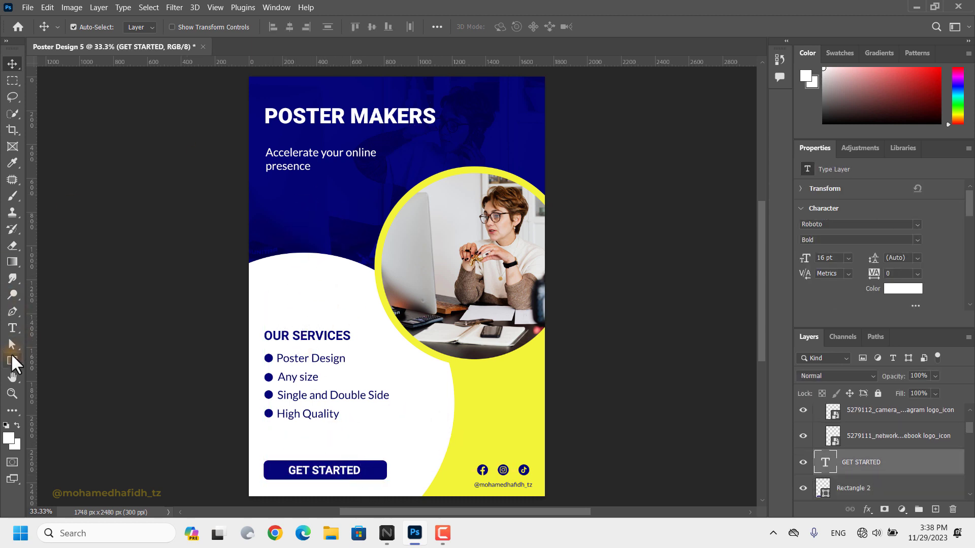
Step: Draw a thin vertical rectangle about 5 px wide and 449 px high above OUR SERVICES and fill it with the poster's yellow
left_click(12, 358)
left_click_drag(302, 207, 302, 281)
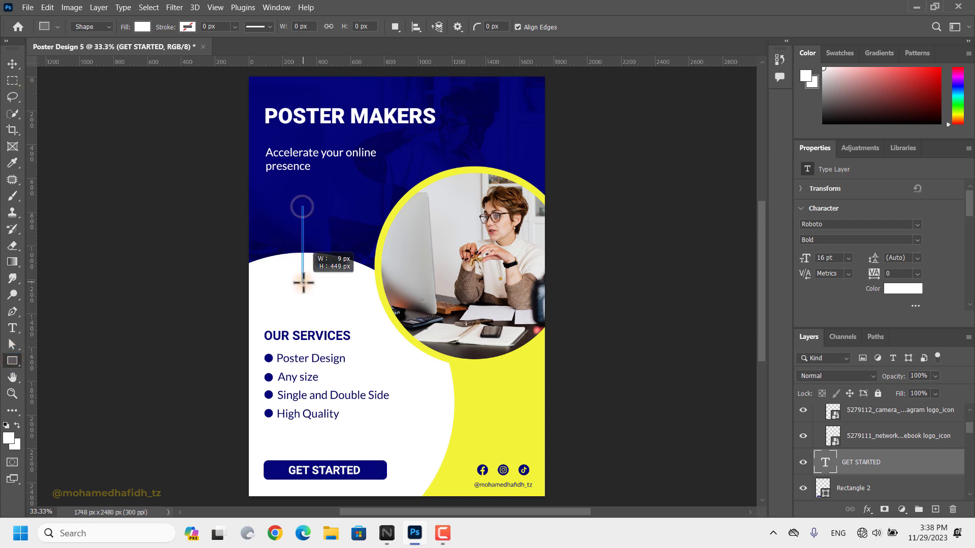
left_click(302, 279)
left_click(530, 273)
left_click(142, 27)
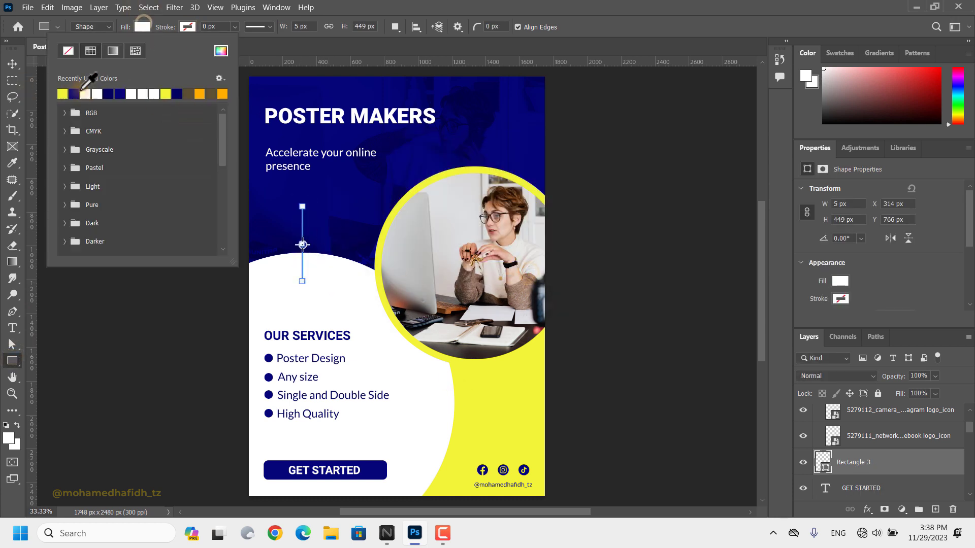
left_click(83, 94)
Step: Duplicate the thin yellow bar right beside the original and align the bottom edges of both bars
left_click(13, 63)
key("ctrl+plus")
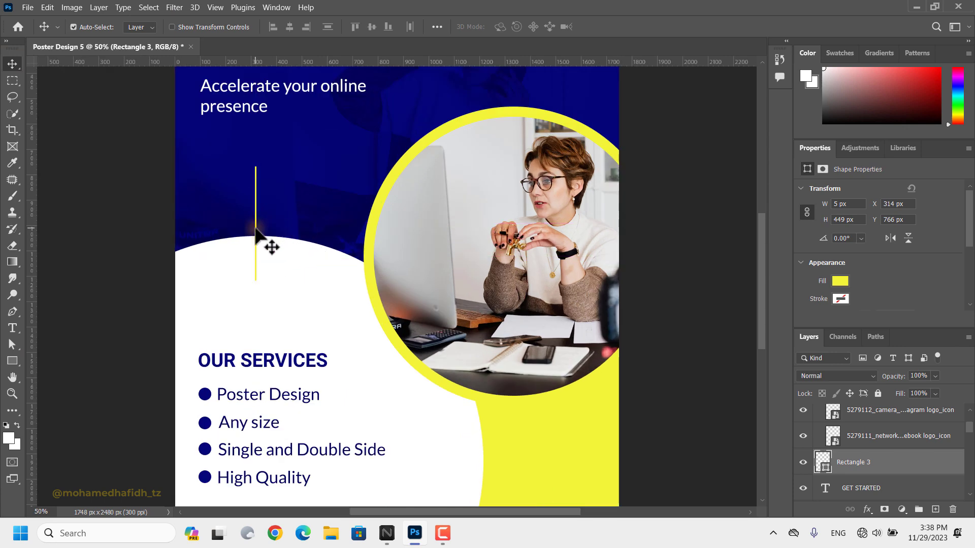
left_click_drag(255, 227, 260, 232)
key("alt+shift")
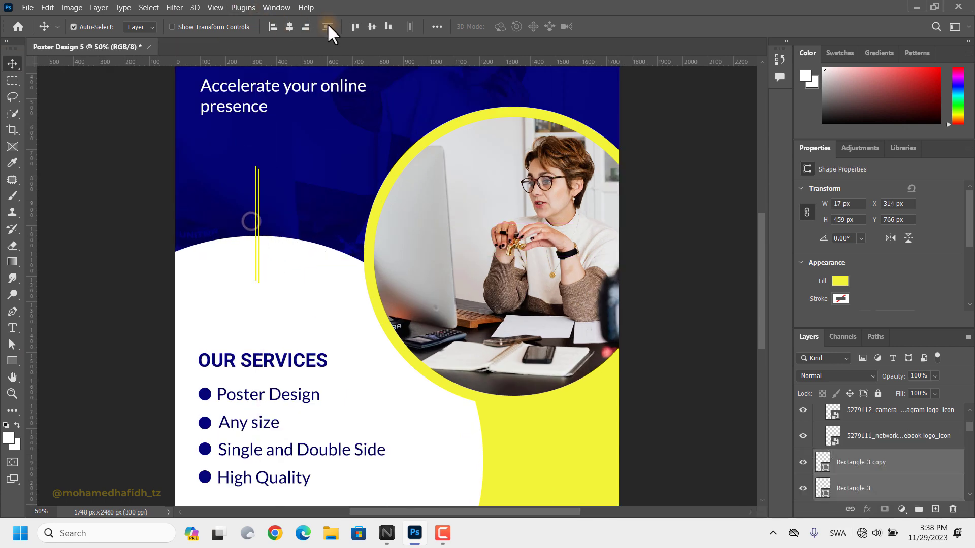
left_click(390, 27)
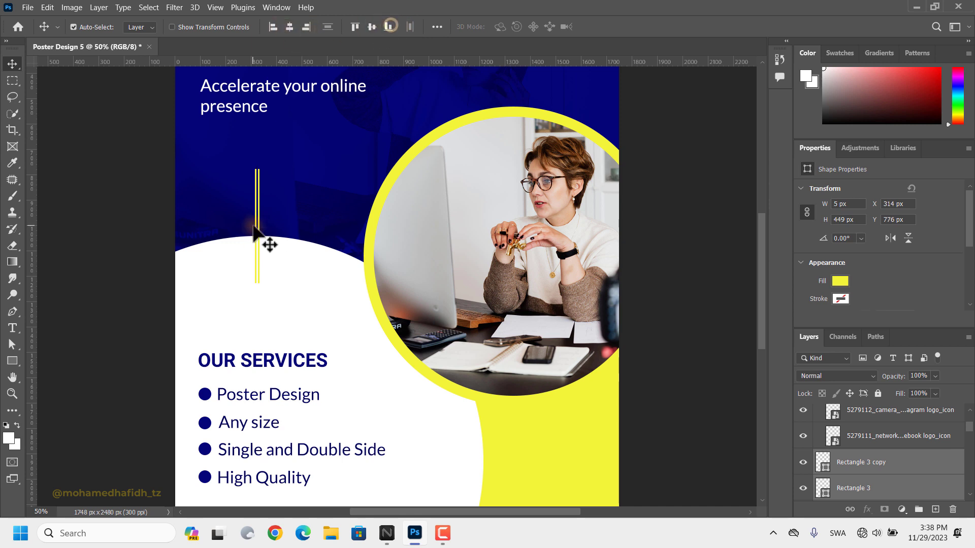
Step: Duplicate the pair of yellow bars repeatedly side by side to build a block of evenly spaced vertical stripes
left_click_drag(266, 212, 268, 213)
left_click_drag(264, 213, 276, 211)
mouse_move(248, 204)
left_mouse_down()
mouse_move(280, 215)
mouse_move(242, 217)
left_mouse_up()
key("ctrl+z")
scroll(370, 239, "down", 3)
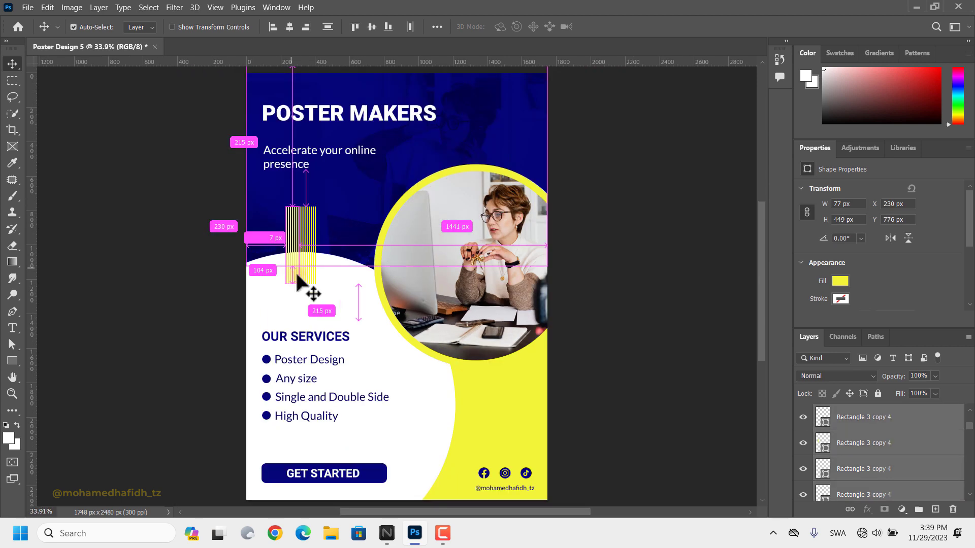
Step: Rotate the whole stripe block into a tilted position and move it onto the navy area below the tagline
key("ctrl+t")
left_click_drag(281, 277, 309, 302)
left_click_drag(322, 257, 291, 204)
left_click(619, 26)
left_click(654, 208)
left_click_drag(306, 219, 320, 209)
Step: Blend the stripes with Linear Dodge (Add), place copies cropped by the navy area's left and right edges, and preview the poster without panels
left_click(870, 377)
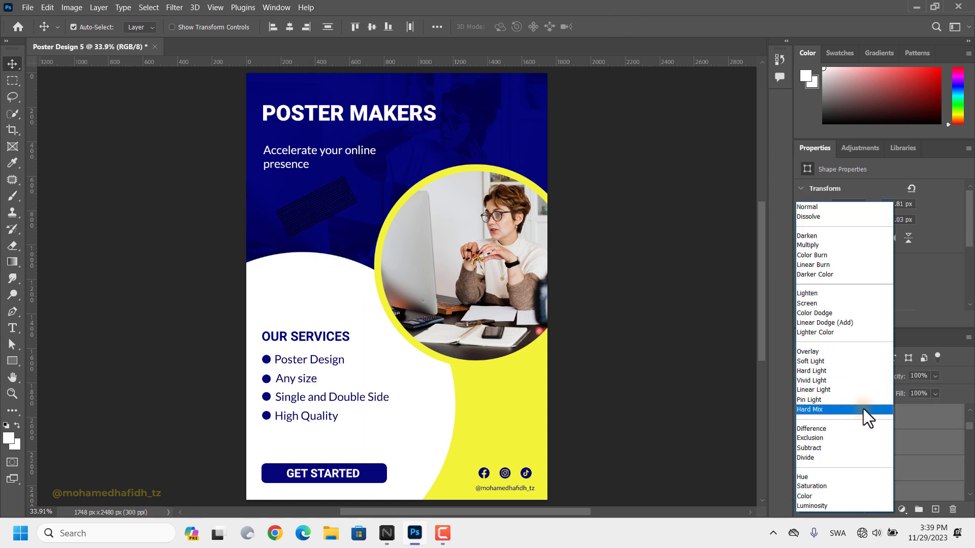
left_click(856, 322)
left_click_drag(309, 235, 598, 109)
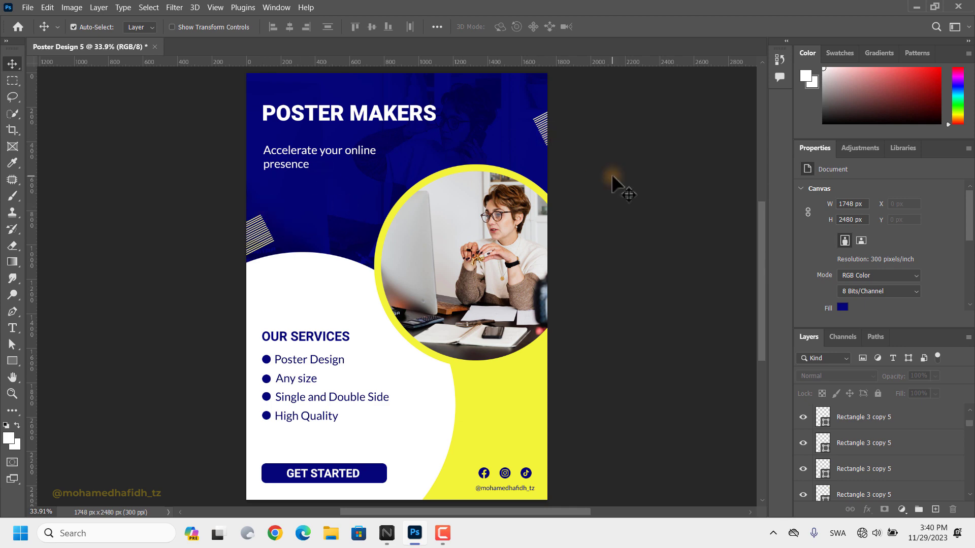
key("Tab")
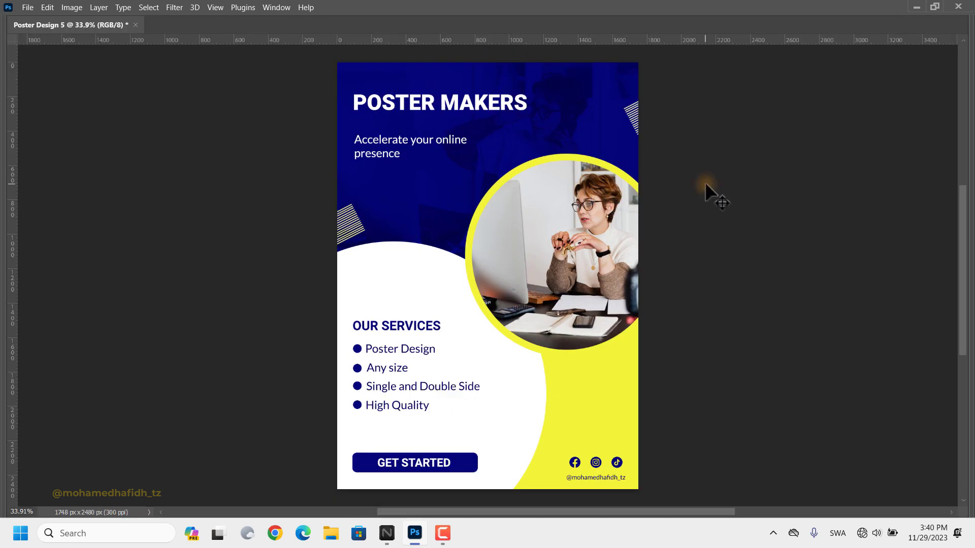